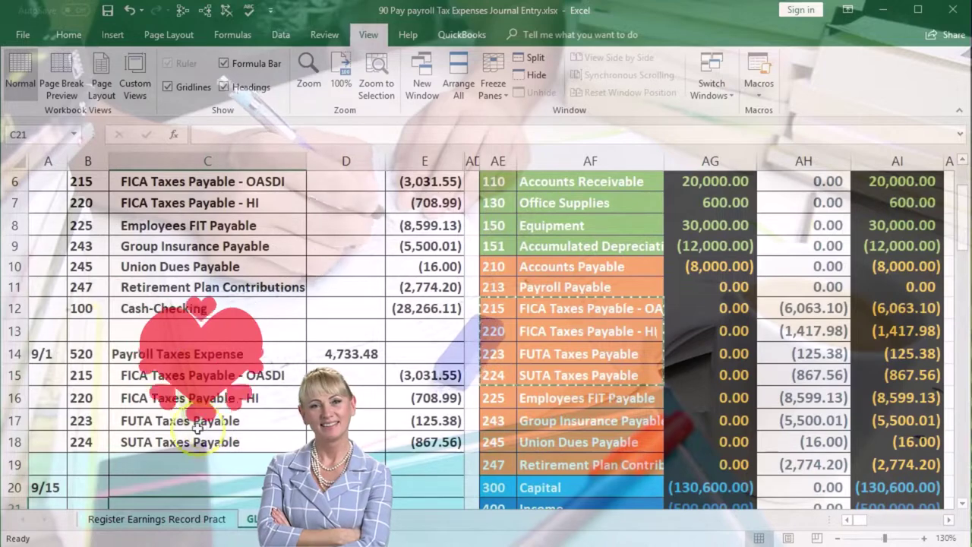
# - Total the four employer-tax payable balances and review the 9/1 wages and payroll tax entries
pyautogui.scroll(1, 162, 427)
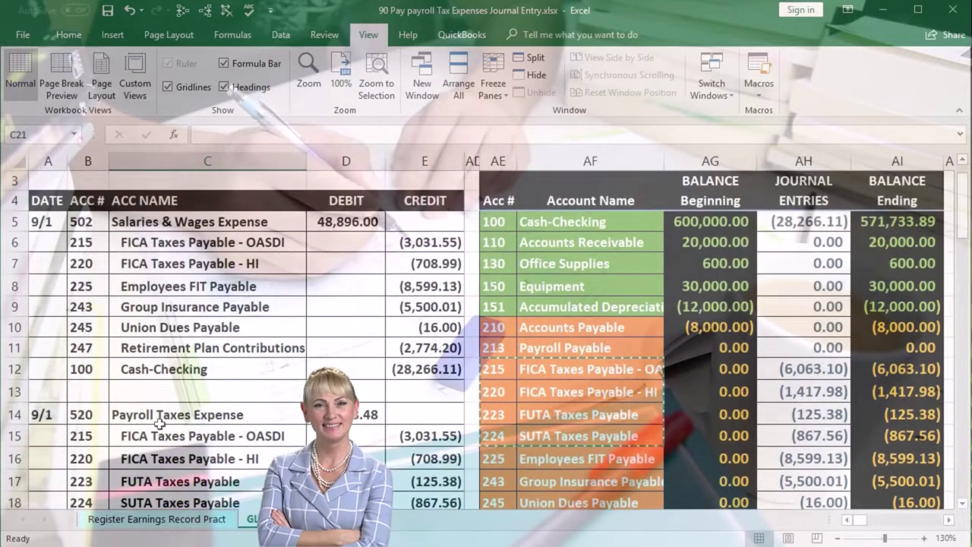
pyautogui.scroll(-2, 159, 424)
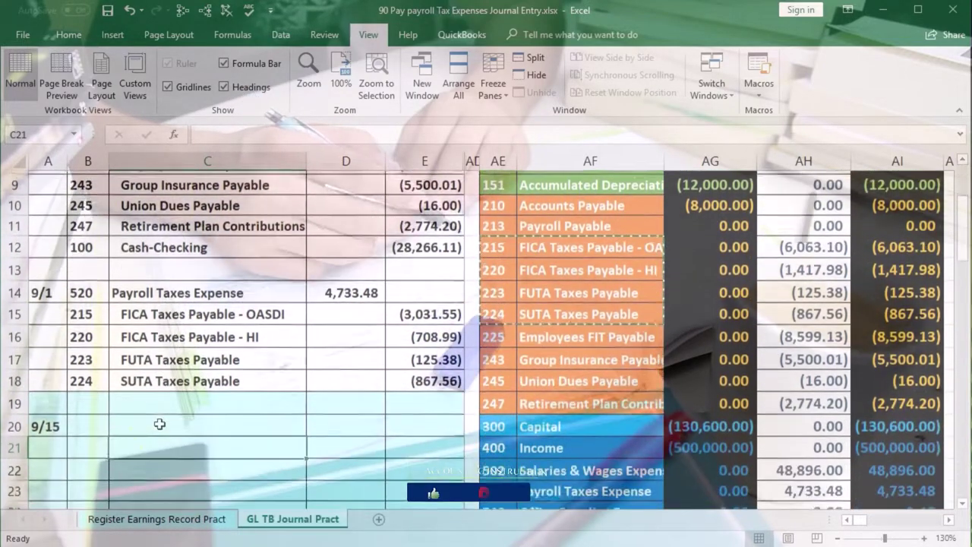
pyautogui.click(46, 425)
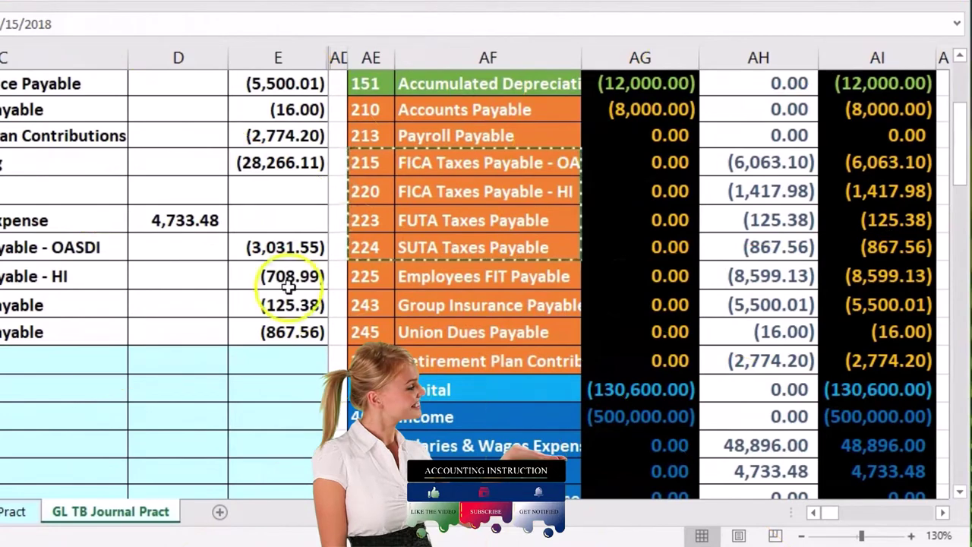
pyautogui.moveTo(877, 158); pyautogui.dragTo(874, 243)
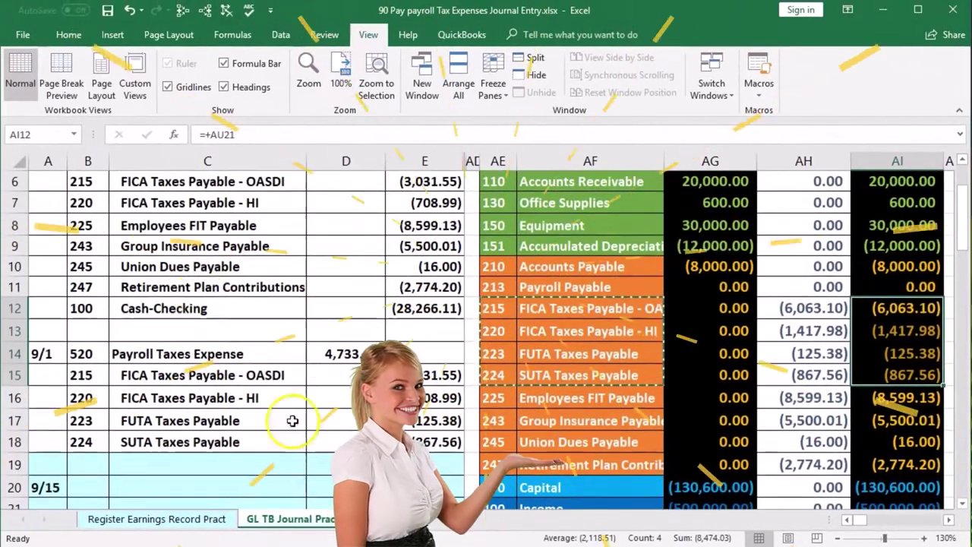
pyautogui.scroll(1, 133, 426)
pyautogui.scroll(1, 114, 270)
pyautogui.moveTo(50, 224); pyautogui.dragTo(154, 370)
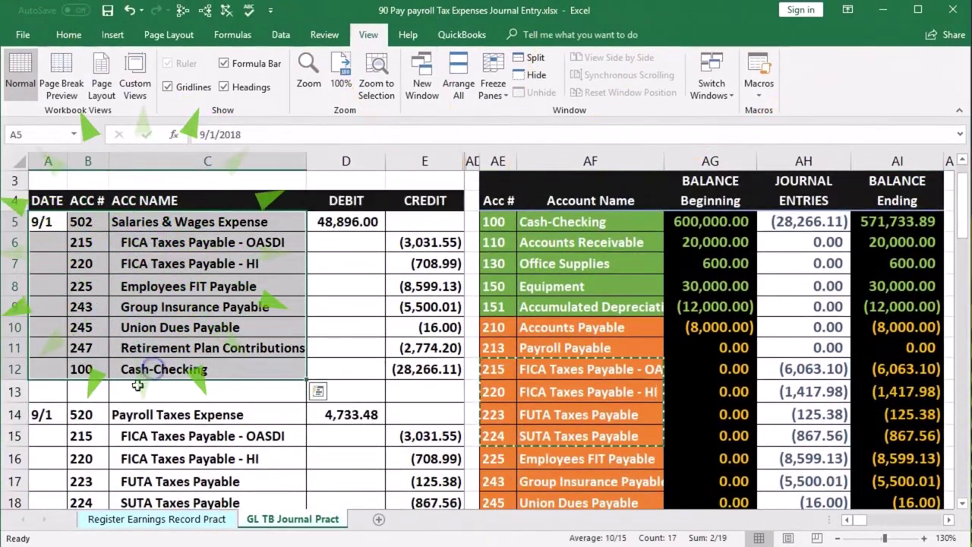
pyautogui.moveTo(48, 414); pyautogui.dragTo(136, 454)
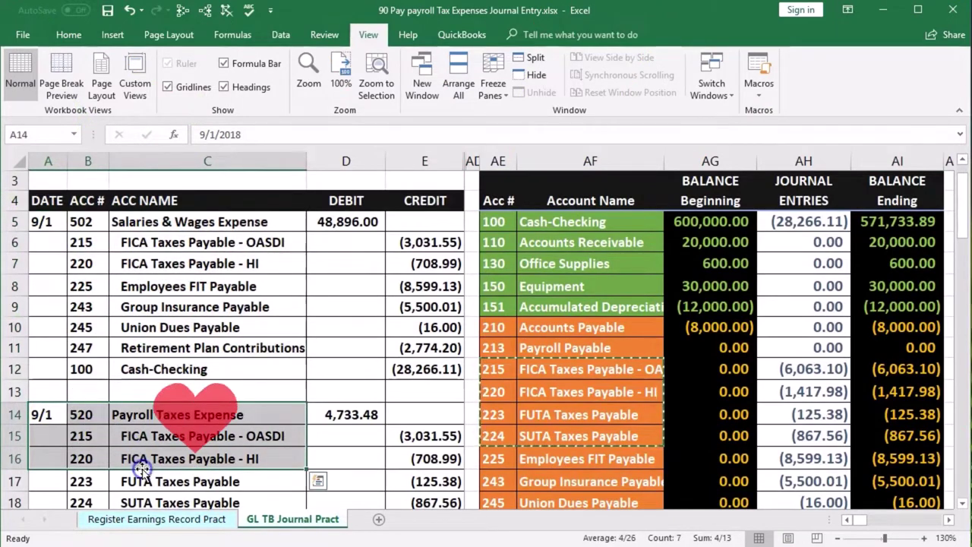
# - Inspect the row 9 column totals on the Register Earnings Record Pract sheet
pyautogui.click(150, 521)
pyautogui.click(251, 444)
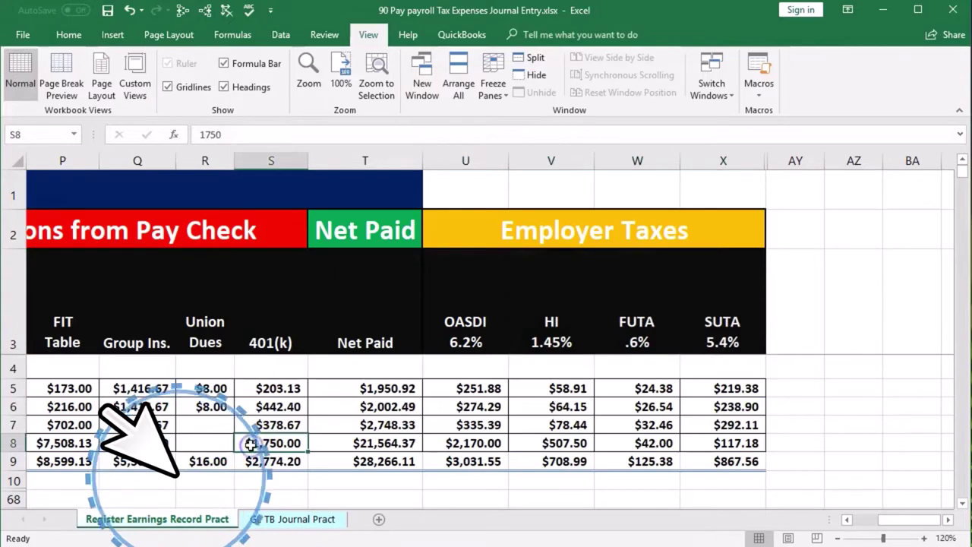
pyautogui.press('Left')
pyautogui.press('Left')
pyautogui.press('Left')
pyautogui.press('Left')
pyautogui.press('Left')
pyautogui.press('Left')
pyautogui.press('Left')
pyautogui.press('Left')
pyautogui.press('Left')
pyautogui.press('Left')
pyautogui.press('Left')
pyautogui.press('Left')
pyautogui.press('Left')
pyautogui.press('Left')
pyautogui.press('Left')
pyautogui.press('Left')
pyautogui.press('Left')
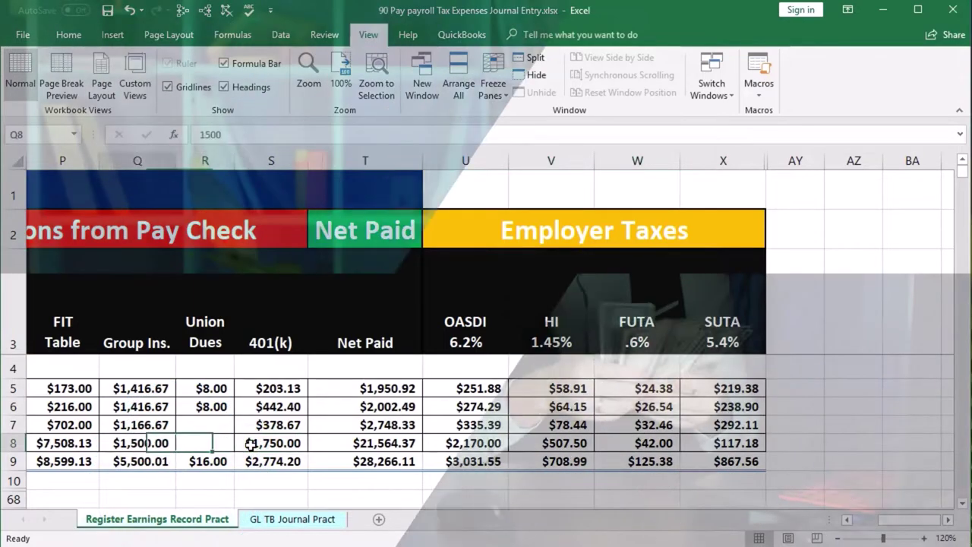
pyautogui.press('Down')
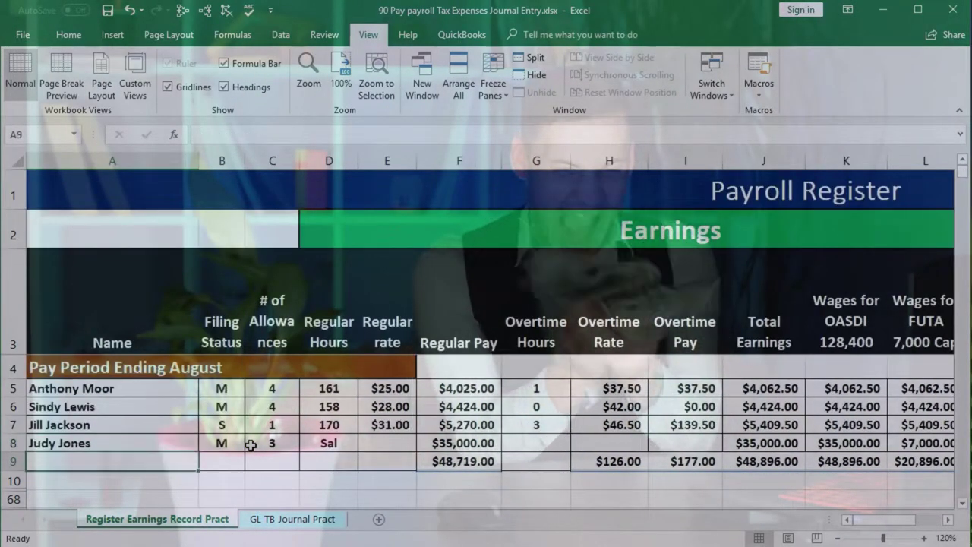
pyautogui.press('Right')
pyautogui.press('Right')
pyautogui.press('Right')
pyautogui.press('Right')
pyautogui.press('Right')
pyautogui.press('Right')
pyautogui.press('Right')
pyautogui.press('Right')
pyautogui.press('Right')
pyautogui.press('Right')
pyautogui.press('Right')
pyautogui.press('Right')
pyautogui.press('Right')
pyautogui.press('Right')
pyautogui.press('Right')
pyautogui.press('Right')
pyautogui.press('Right')
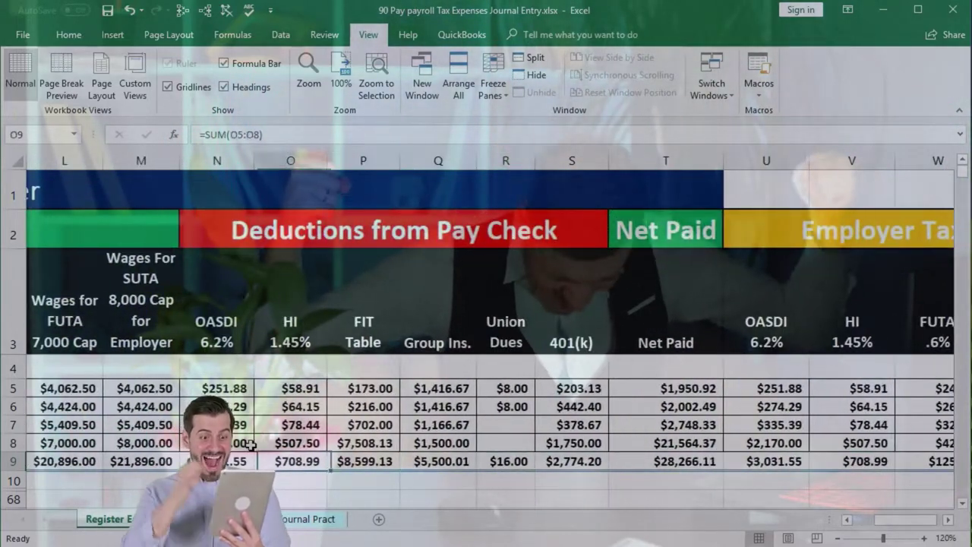
pyautogui.press('Left')
pyautogui.press('Left')
pyautogui.press('Left')
pyautogui.press('Left')
pyautogui.press('Left')
pyautogui.press('Left')
pyautogui.press('Left')
pyautogui.press('Left')
pyautogui.press('Left')
pyautogui.press('Left')
pyautogui.press('Left')
pyautogui.press('Left')
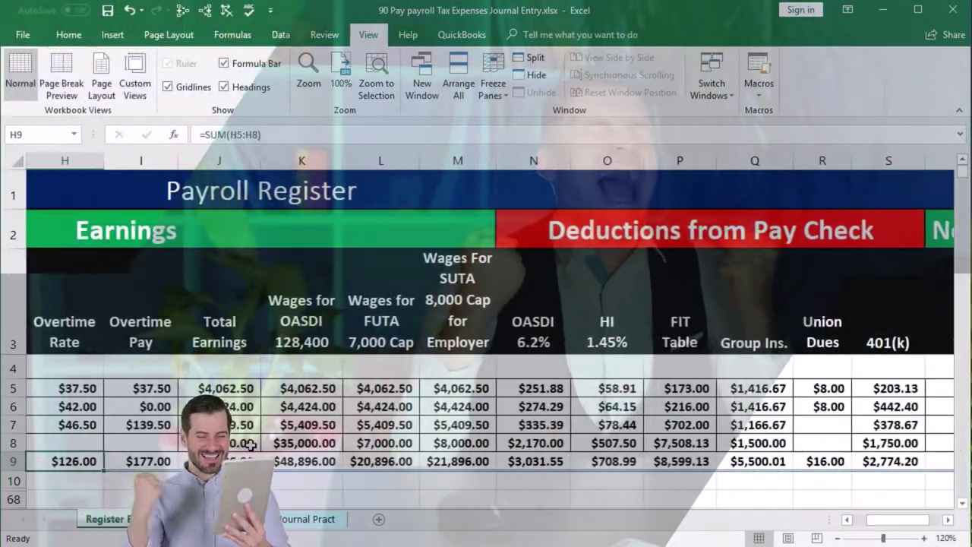
pyautogui.press('Right')
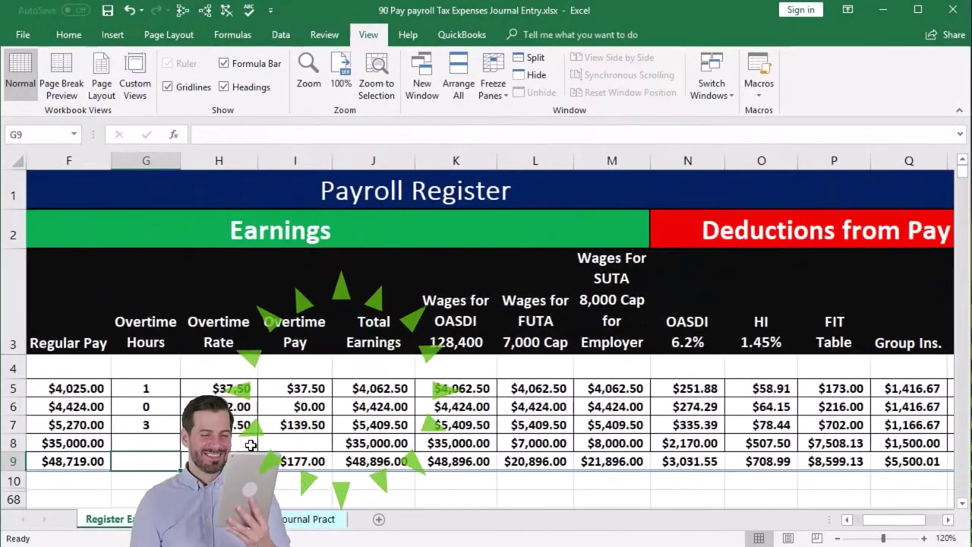
pyautogui.press('Right')
pyautogui.press('Right')
pyautogui.press('Right')
pyautogui.press('Right')
pyautogui.press('Right')
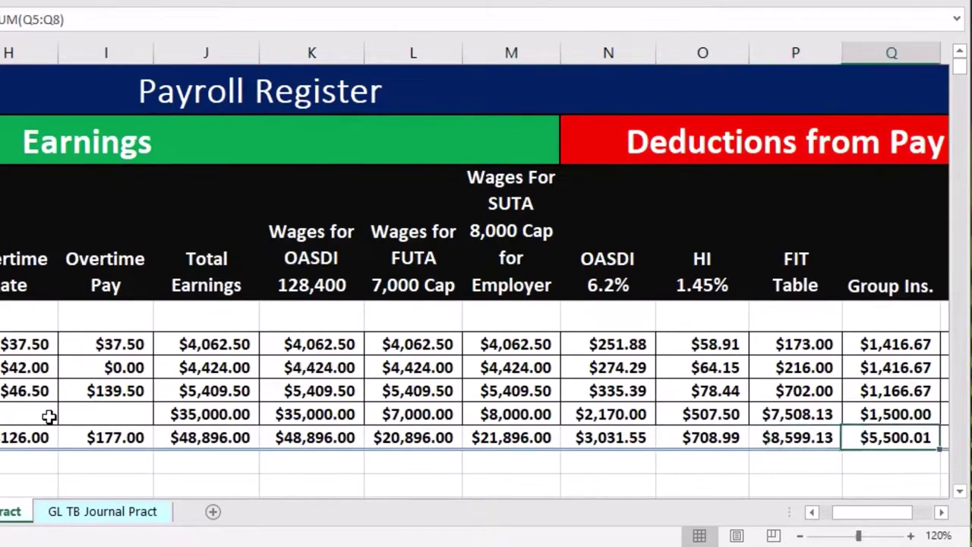
pyautogui.press('Right')
pyautogui.press('Right')
pyautogui.press('Right')
pyautogui.press('Right')
pyautogui.press('Right')
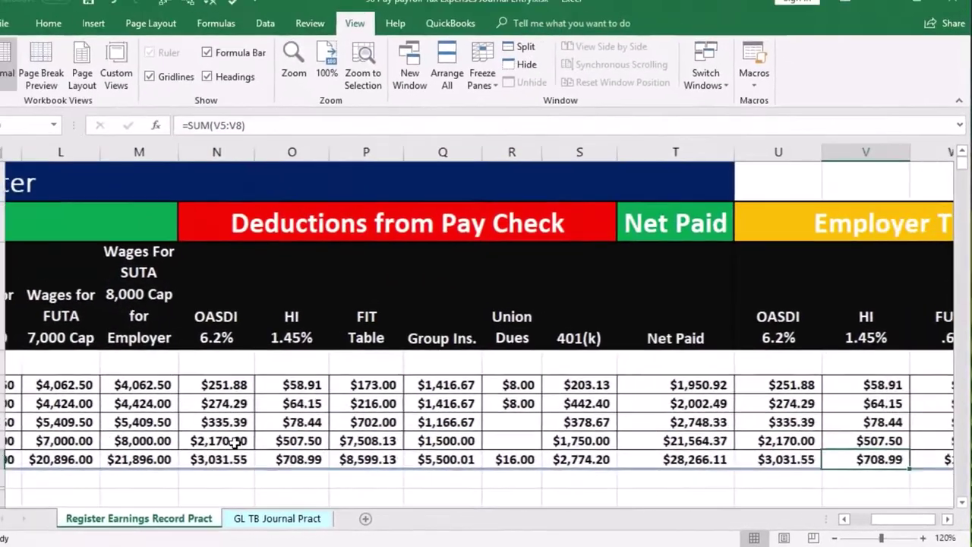
pyautogui.press('Left')
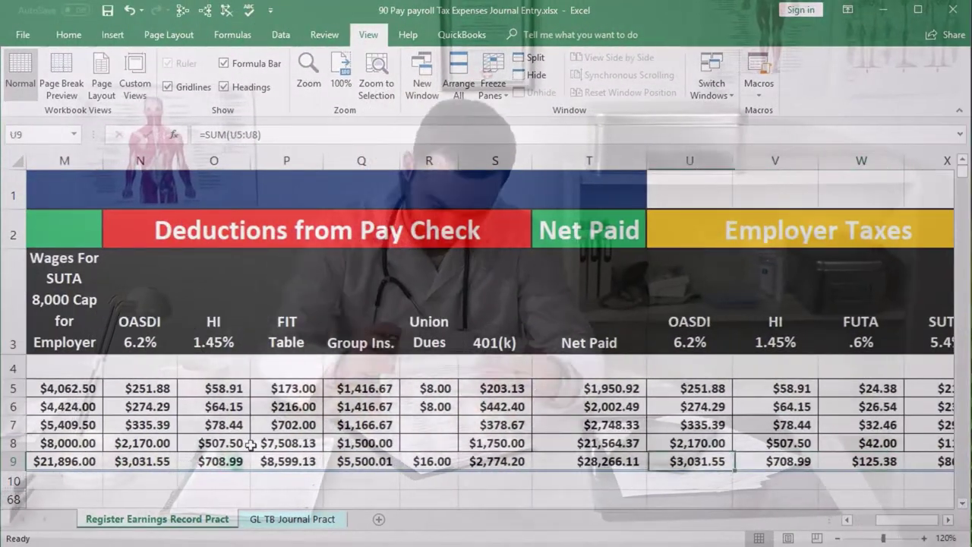
pyautogui.press('Left')
pyautogui.press('Left')
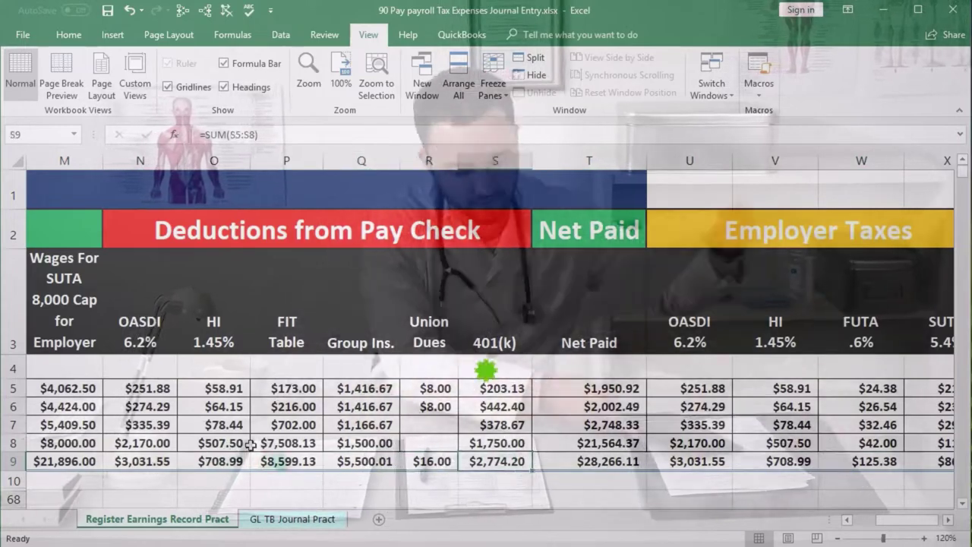
pyautogui.press('Right')
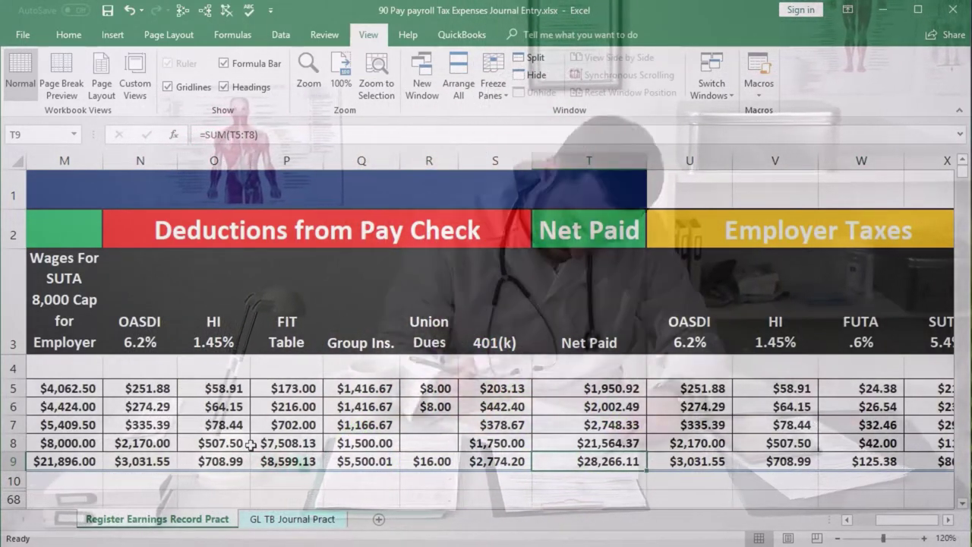
pyautogui.press('Right')
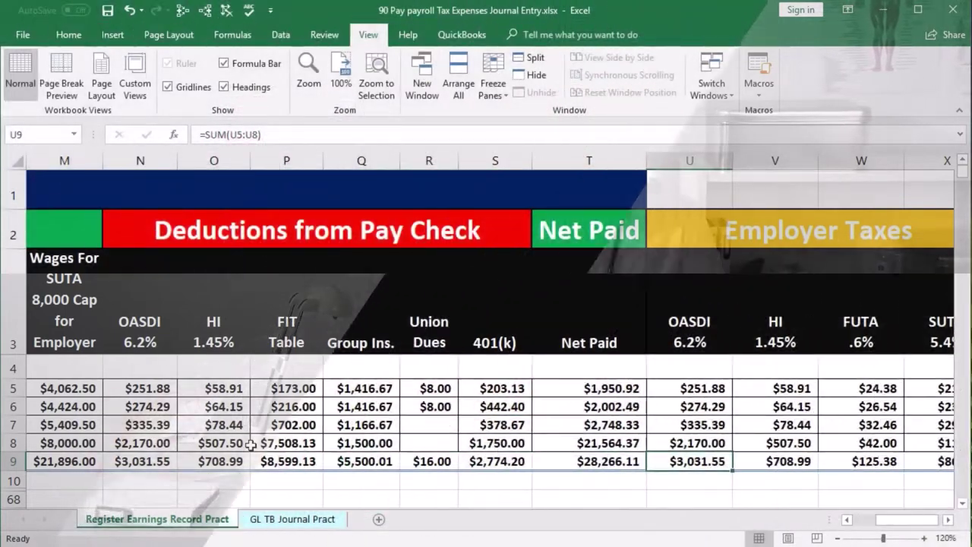
pyautogui.press('Right')
pyautogui.press('Right')
pyautogui.press('Right')
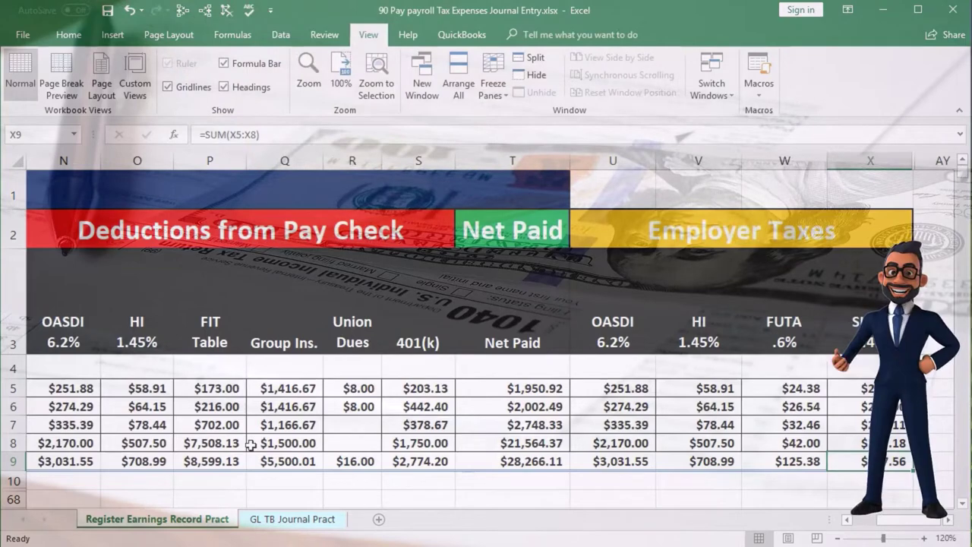
# - Check the 28,266.11 net paid total and sum the row 9 deductions and employer OASDI/HI amounts
pyautogui.click(482, 469)
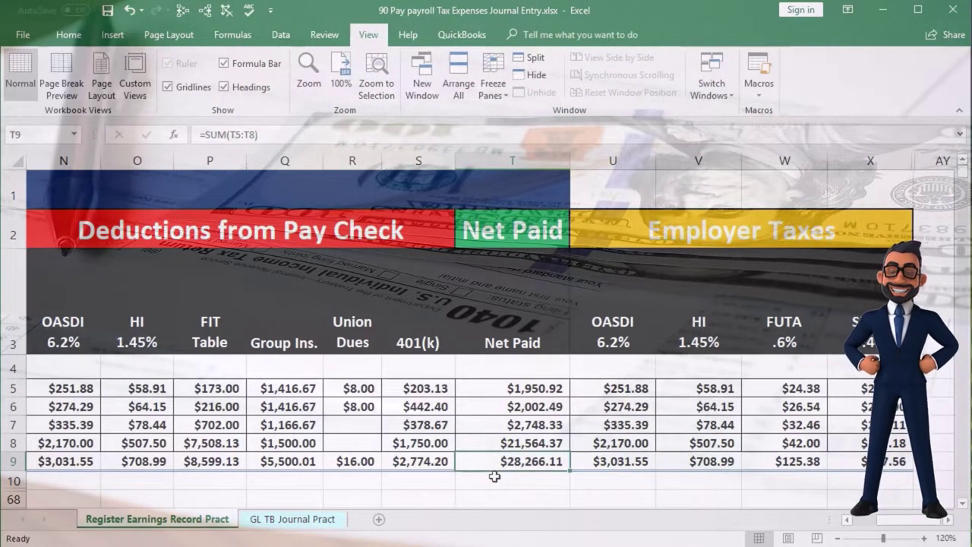
pyautogui.click(483, 473)
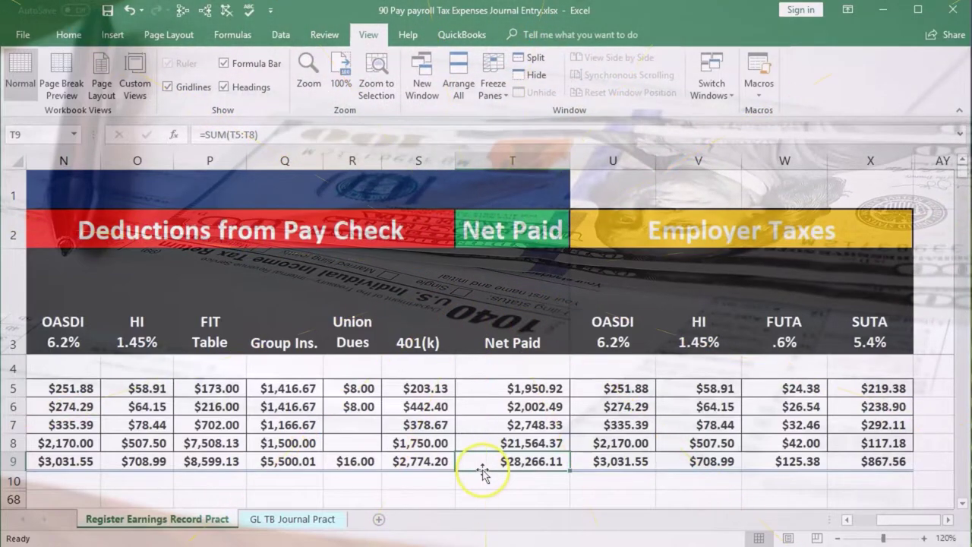
pyautogui.moveTo(419, 463); pyautogui.dragTo(332, 462)
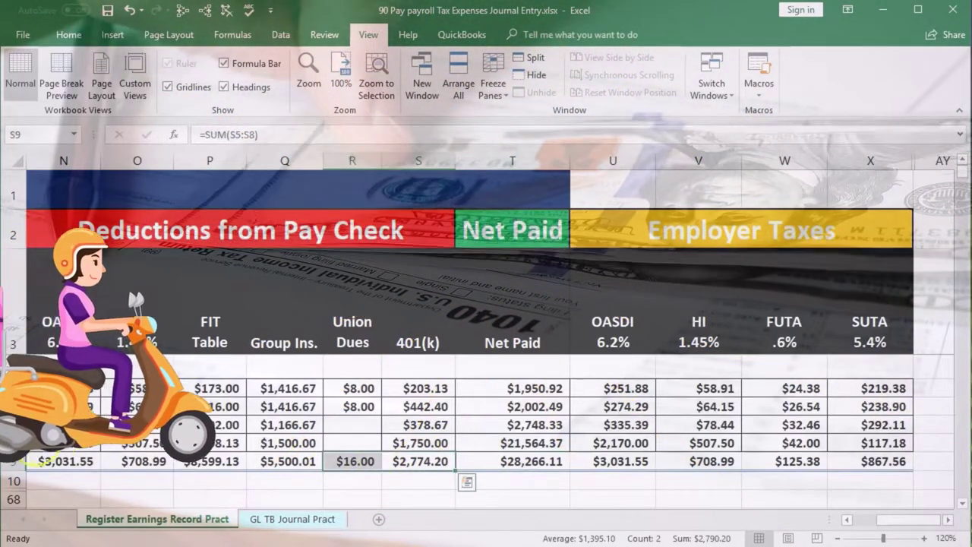
pyautogui.moveTo(66, 461); pyautogui.dragTo(341, 467)
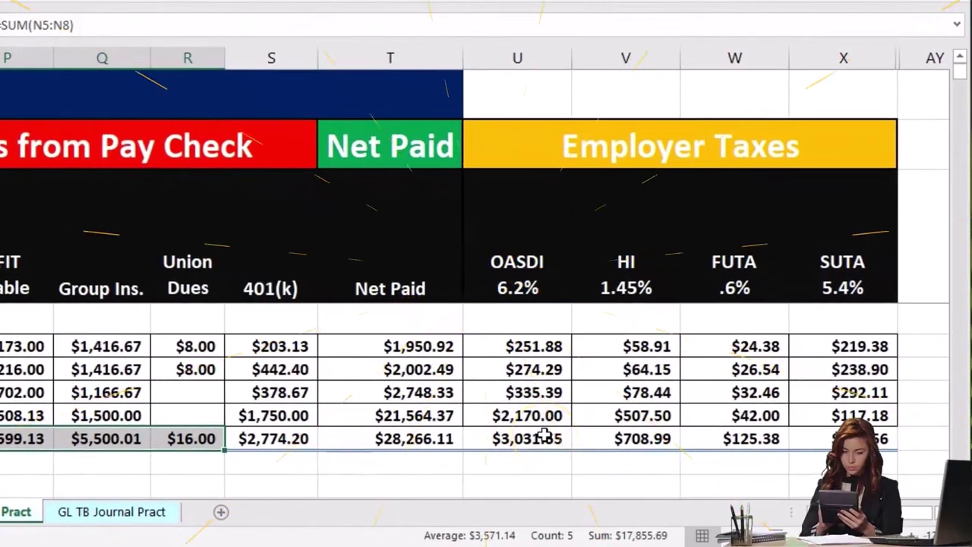
pyautogui.moveTo(544, 435); pyautogui.dragTo(653, 430)
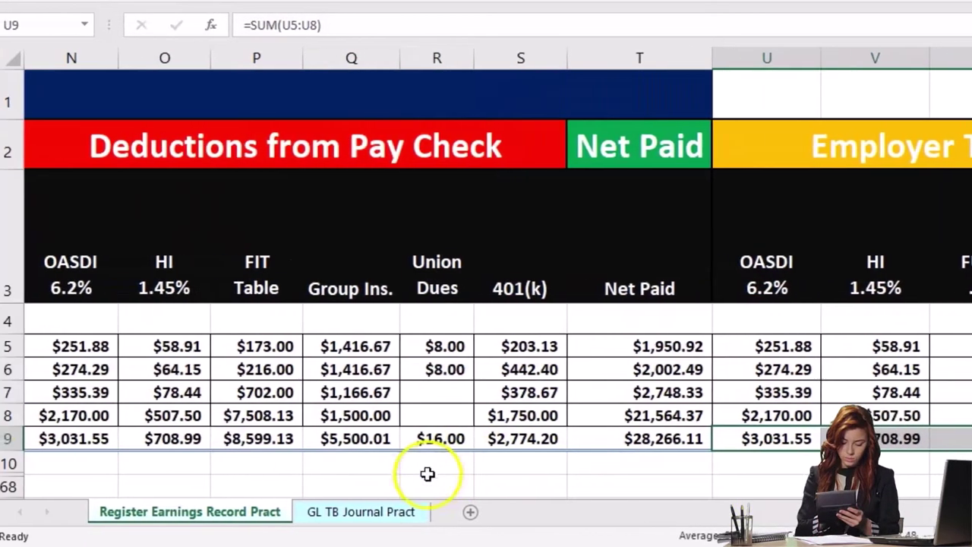
# - Back on GL TB Journal Pract, select the five payable accounts and their names in the trial balance
pyautogui.click(388, 512)
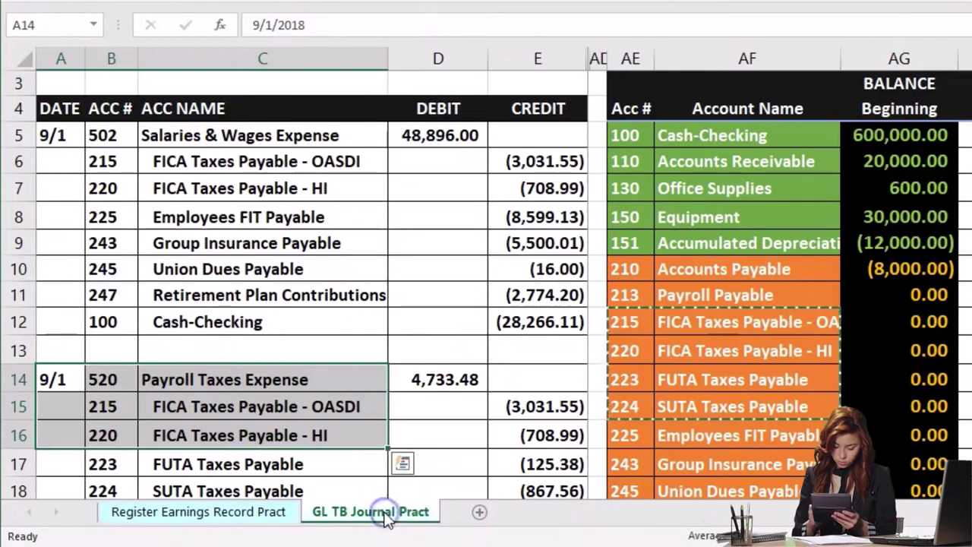
pyautogui.click(396, 313)
pyautogui.scroll(-1, 371, 343)
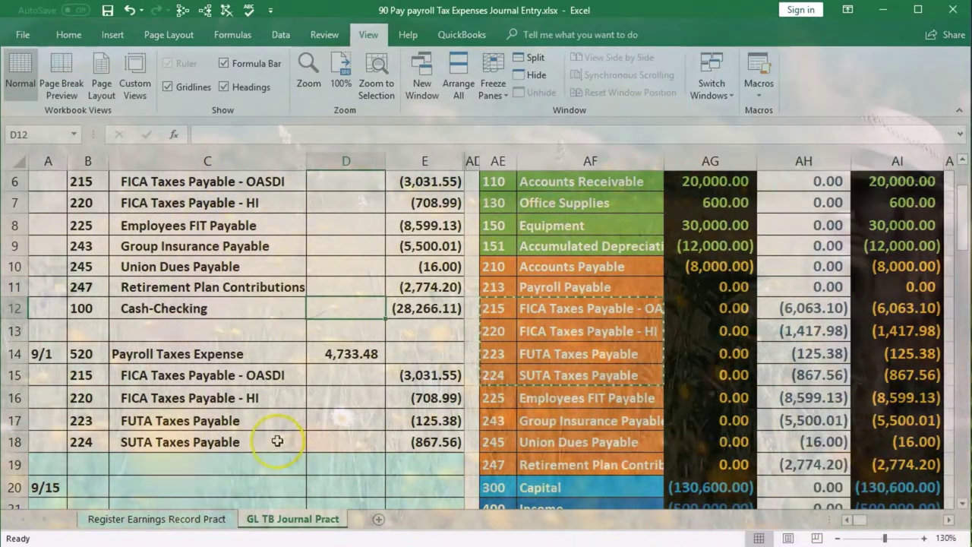
pyautogui.scroll(1, 277, 440)
pyautogui.moveTo(496, 222); pyautogui.dragTo(536, 223)
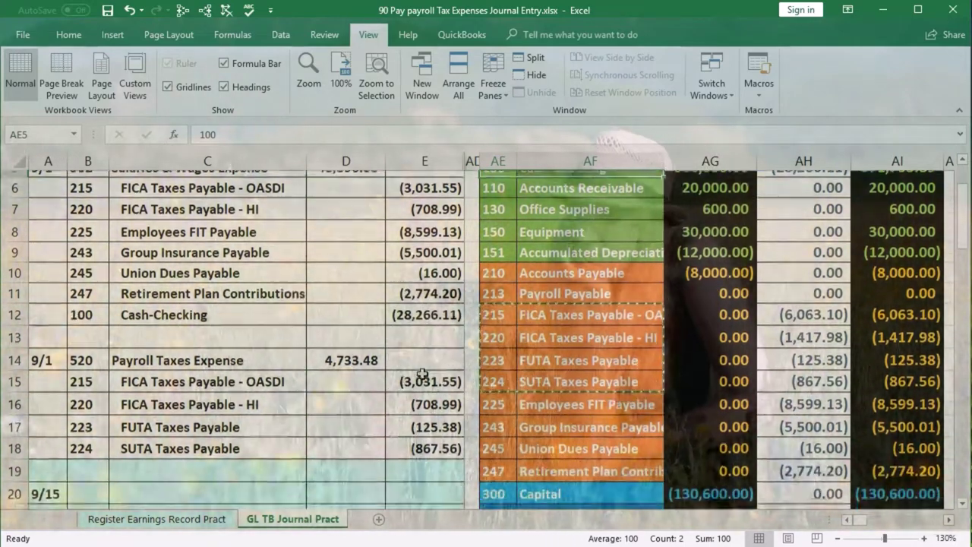
pyautogui.scroll(-1, 422, 374)
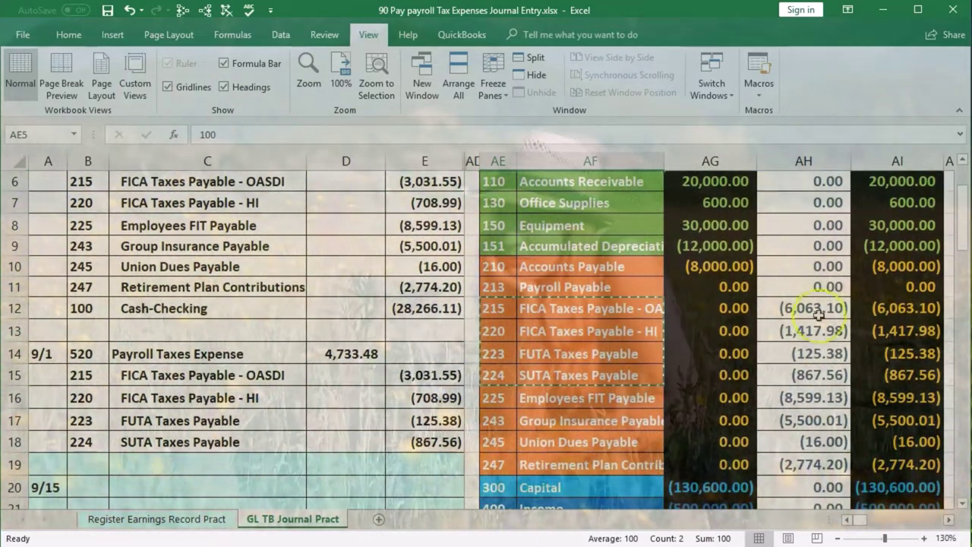
pyautogui.moveTo(917, 387); pyautogui.dragTo(919, 412)
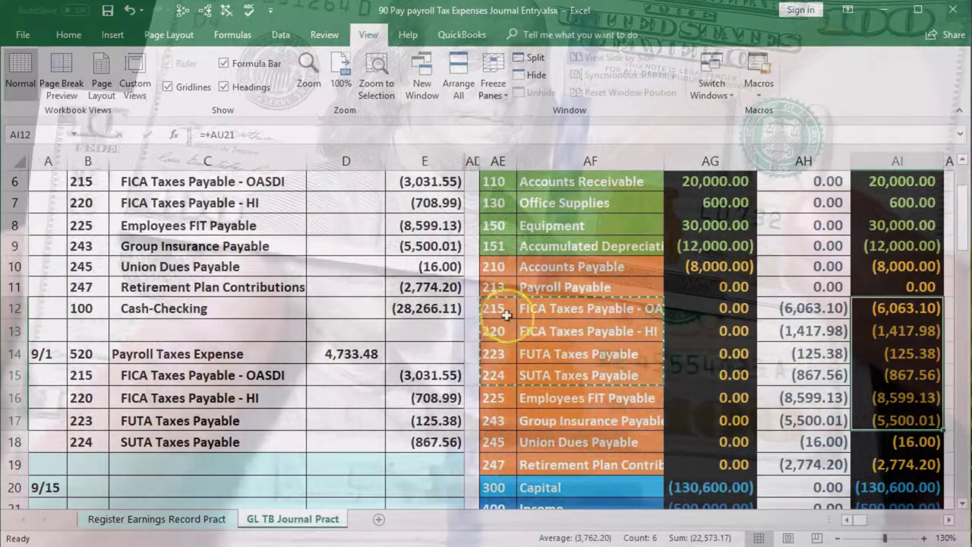
pyautogui.click(497, 309)
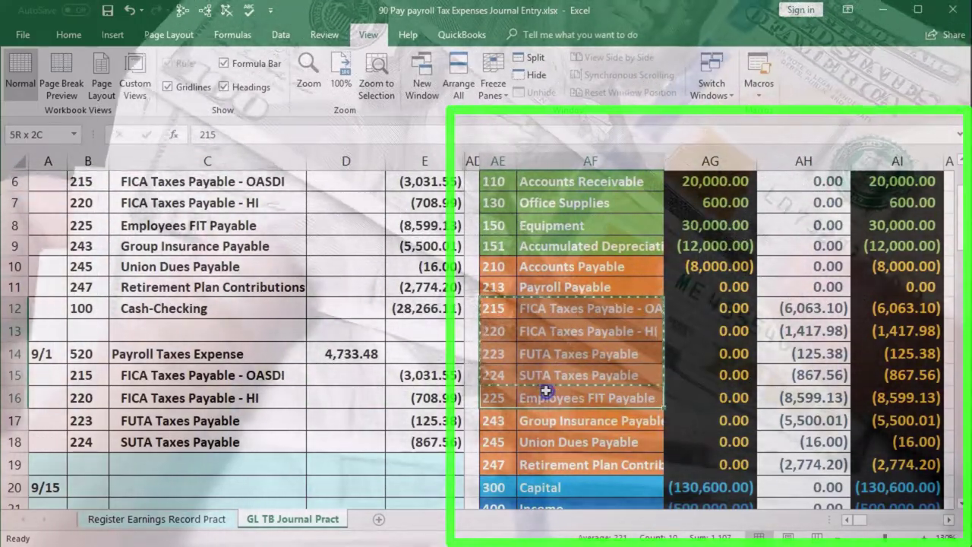
pyautogui.moveTo(545, 391); pyautogui.dragTo(545, 390)
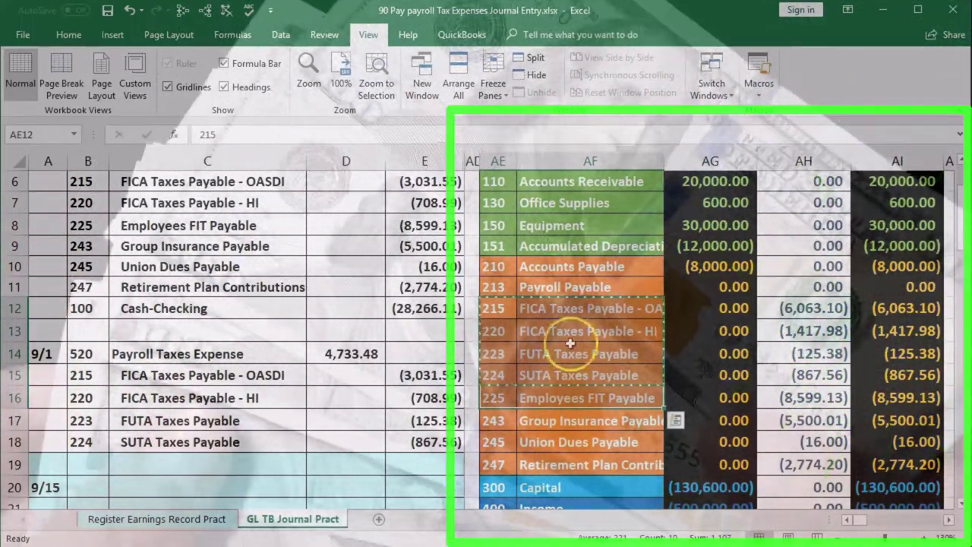
# - Paste accounts 215, 220, 223, 224 and 225 with names as values starting at B20
pyautogui.rightClick(570, 344)
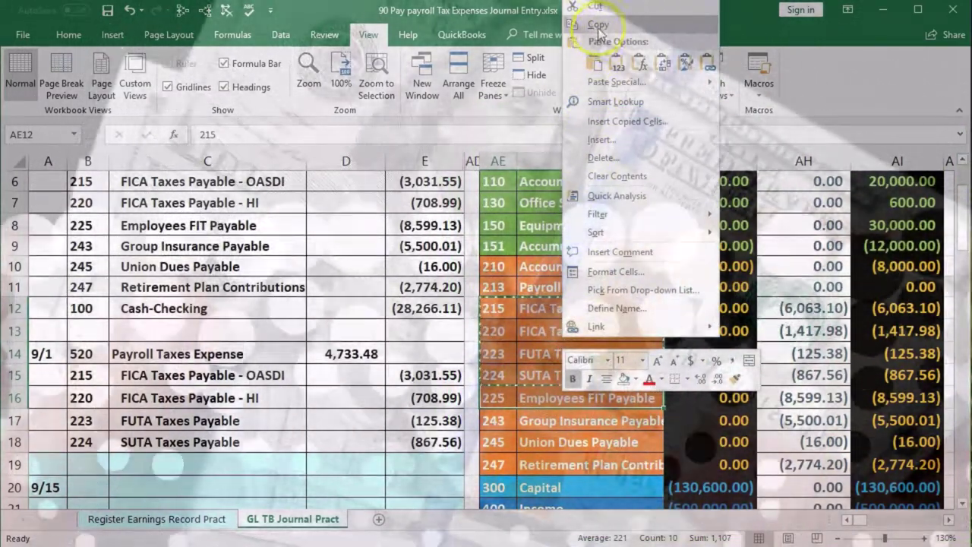
pyautogui.click(597, 25)
pyautogui.scroll(-1, 236, 334)
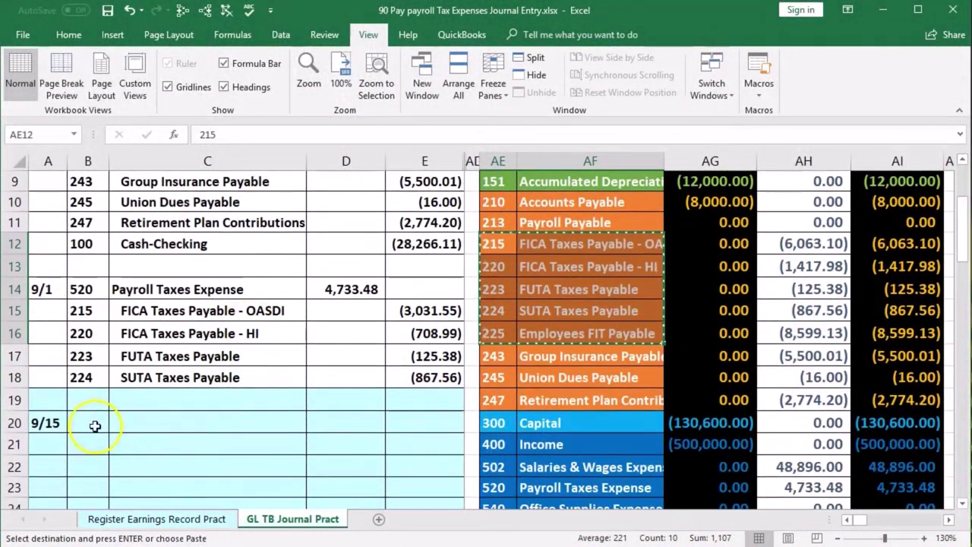
pyautogui.click(95, 426)
pyautogui.rightClick(95, 426)
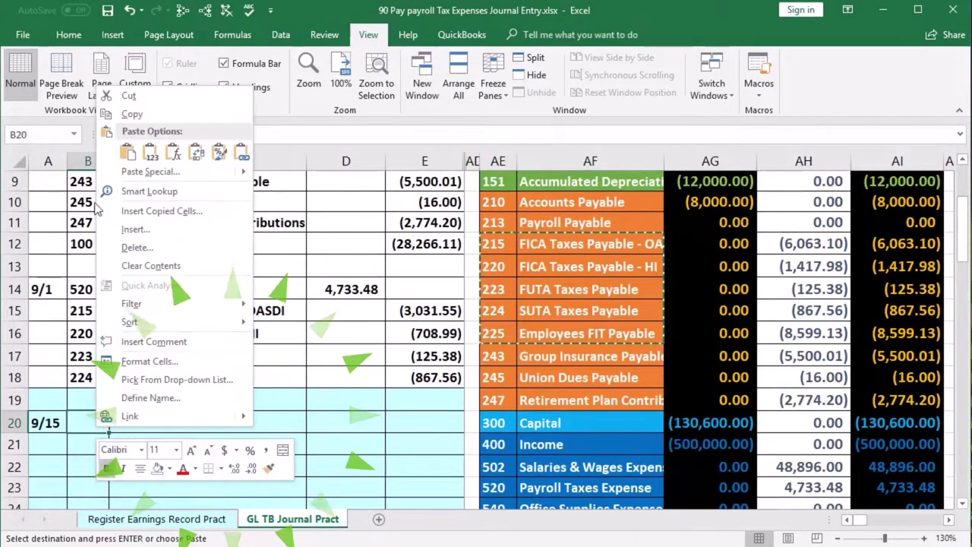
pyautogui.click(155, 152)
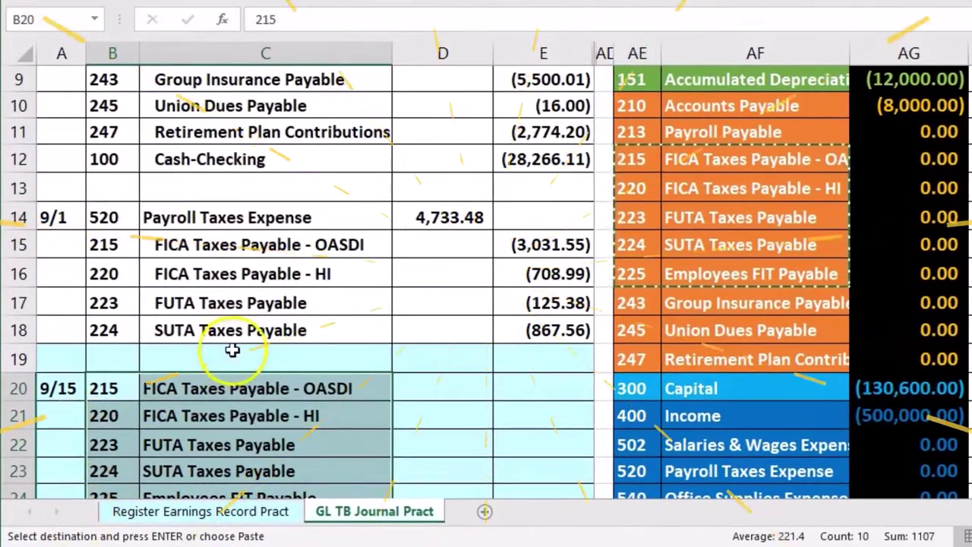
pyautogui.scroll(-1, 232, 349)
pyautogui.click(238, 321)
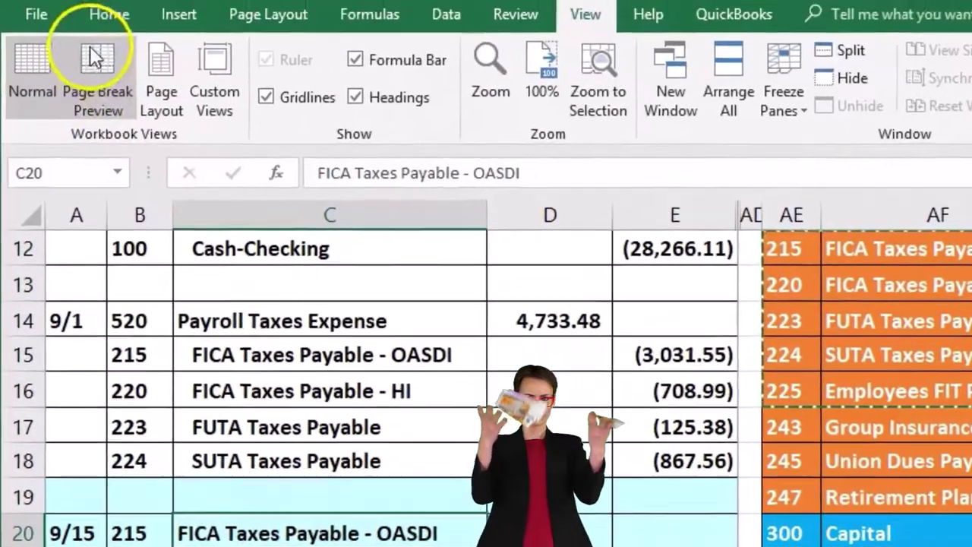
# - Increase the indent of the 9/15 payable account names in C20:C24
pyautogui.click(123, 15)
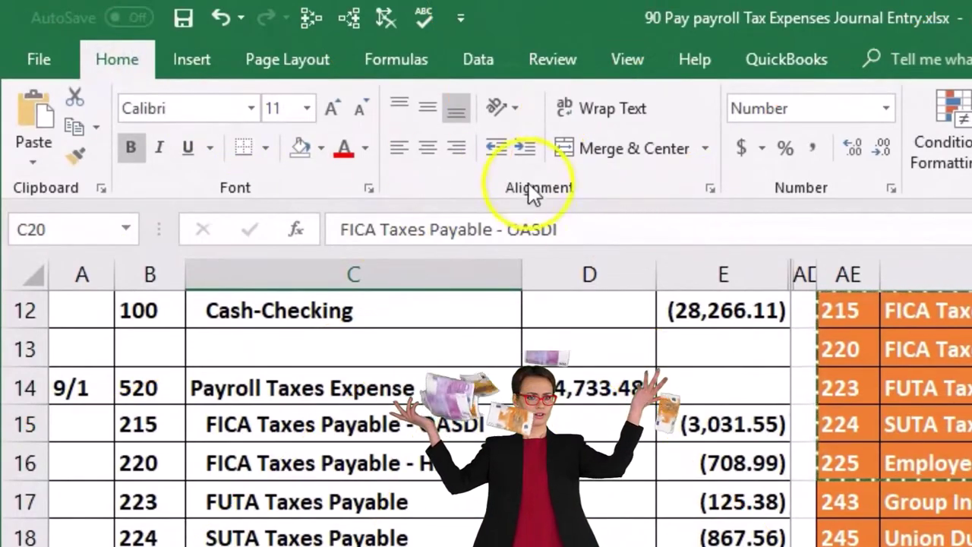
pyautogui.click(525, 152)
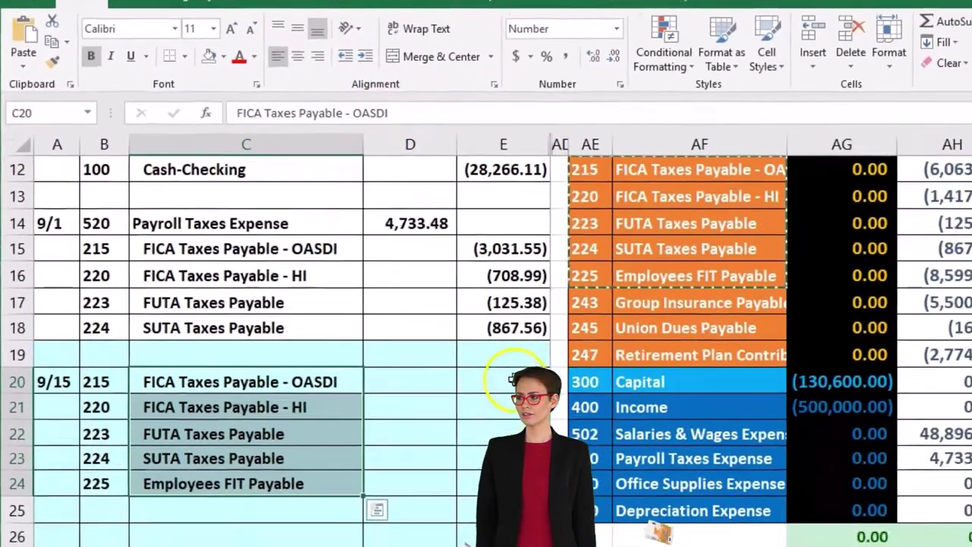
pyautogui.click(481, 346)
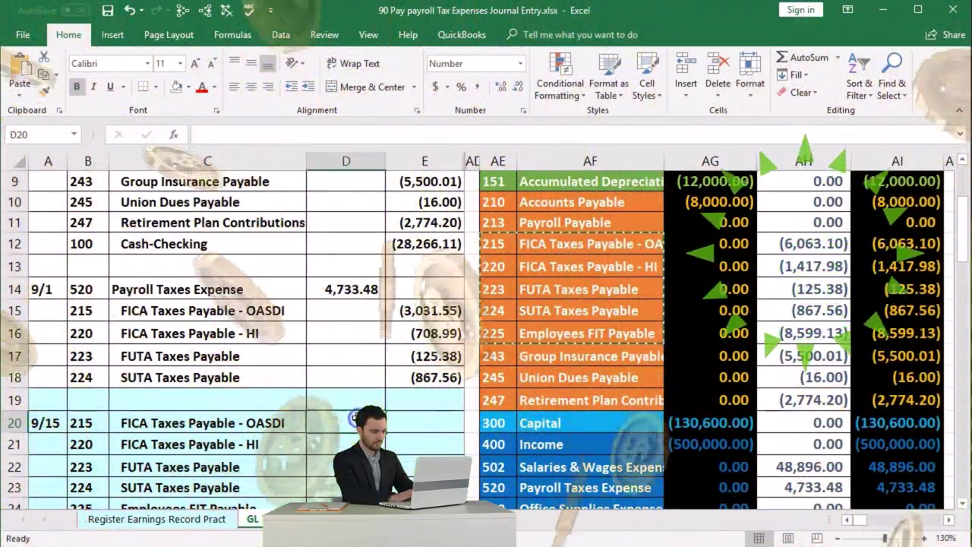
# - Enter debits 6,063.10, 1,417.98, 125.38 and 867.56 in D20:D23 for OASDI, HI, FUTA and SUTA
pyautogui.press('Left')
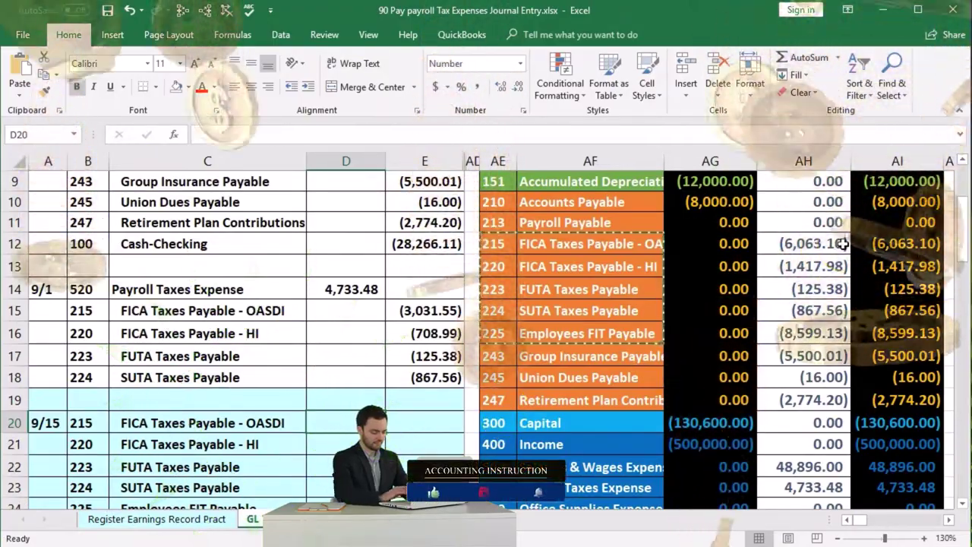
pyautogui.write('606')
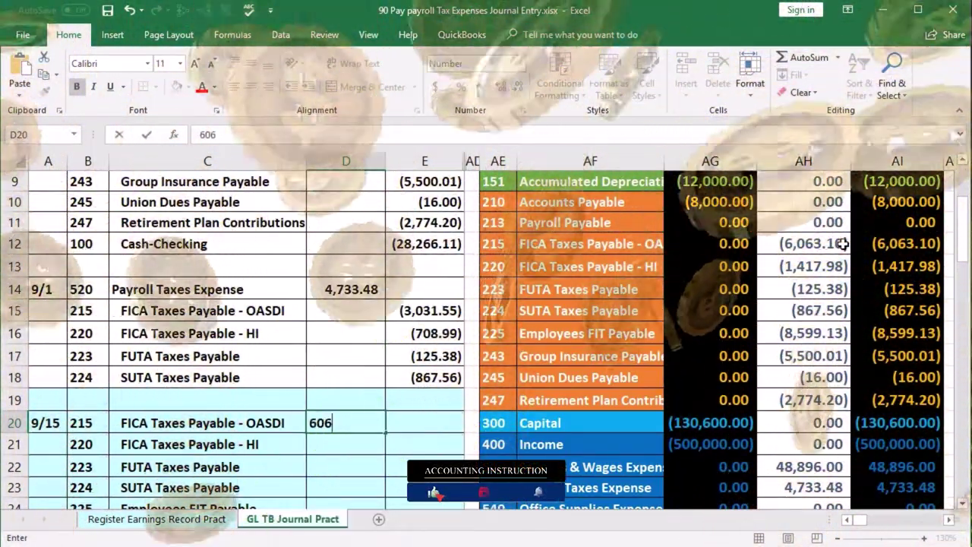
pyautogui.write('3.1')
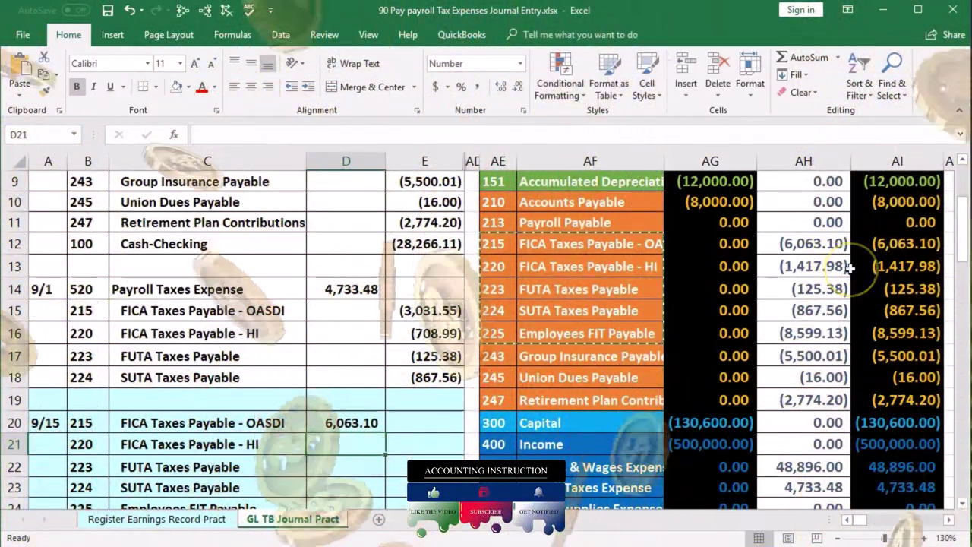
pyautogui.write('1417')
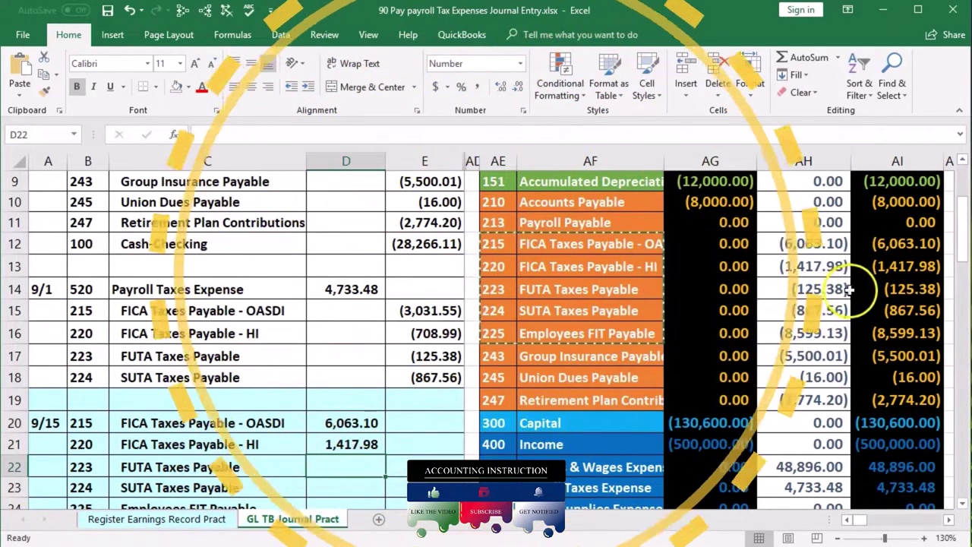
pyautogui.write('125.38')
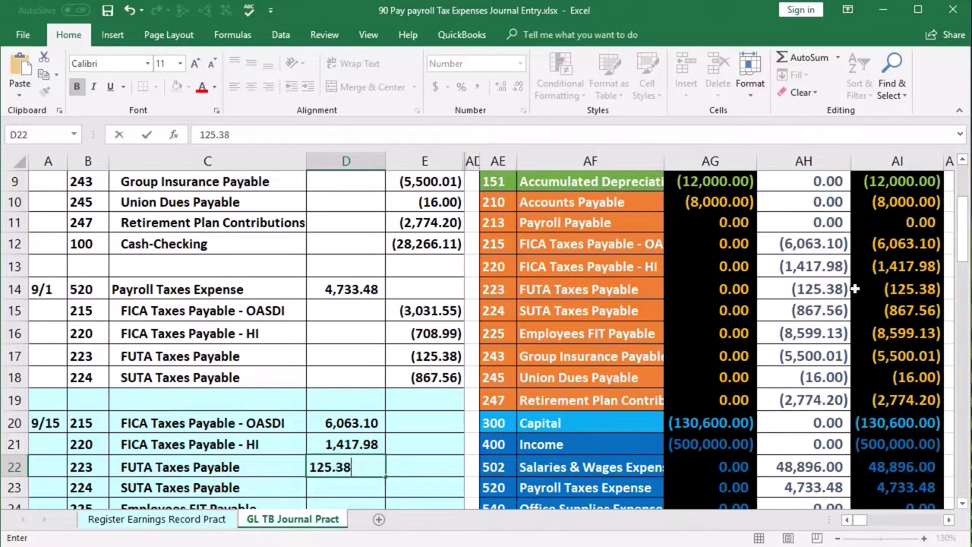
pyautogui.press('Return')
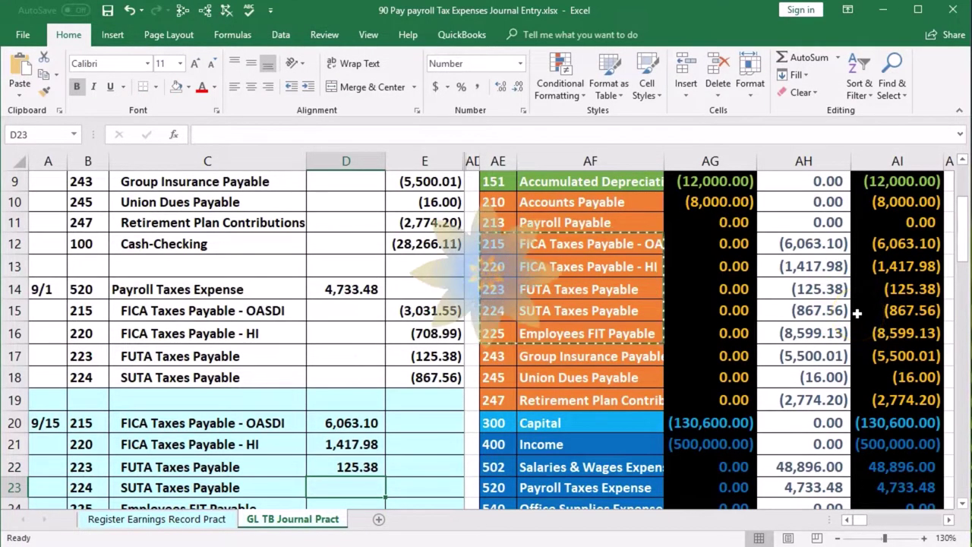
pyautogui.write('867.5')
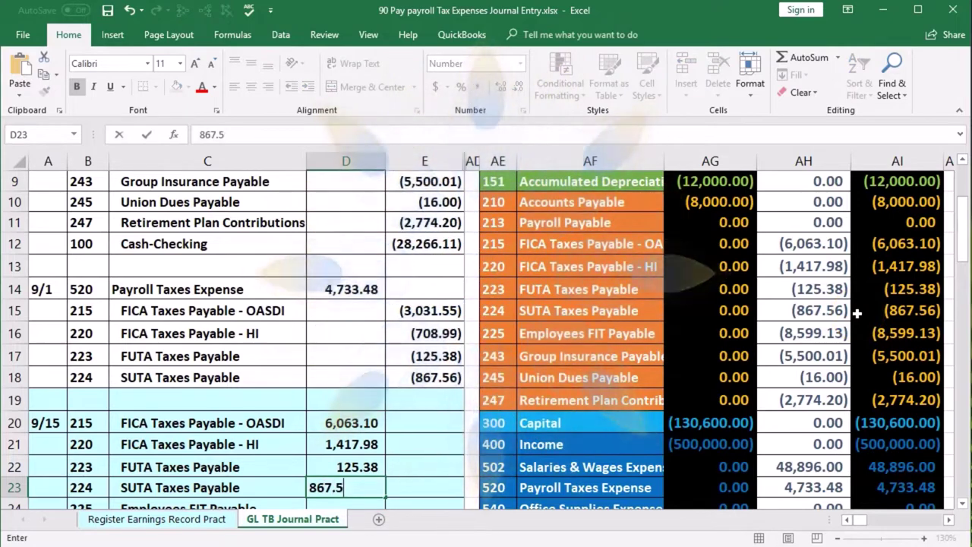
pyautogui.write('6')
pyautogui.press('Return')
pyautogui.press('Right')
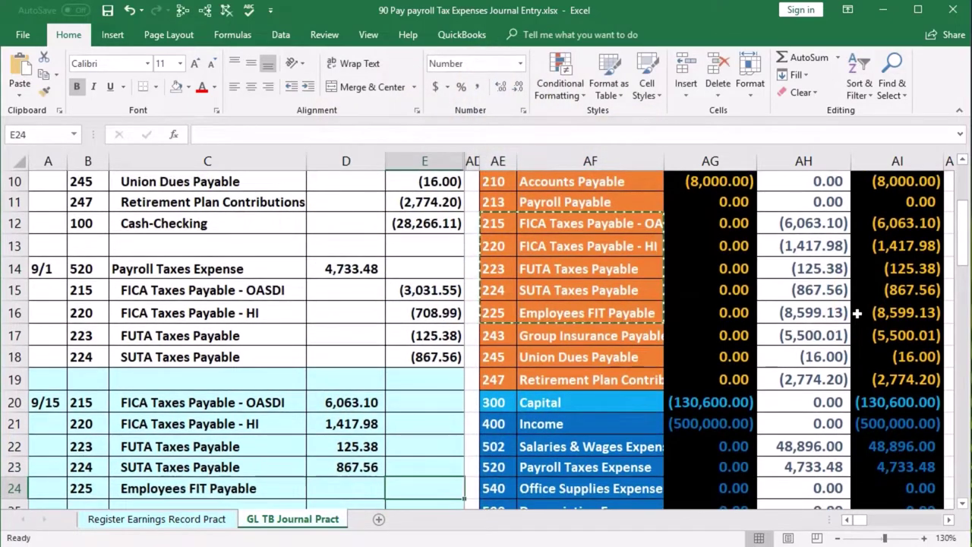
pyautogui.scroll(-1, 453, 388)
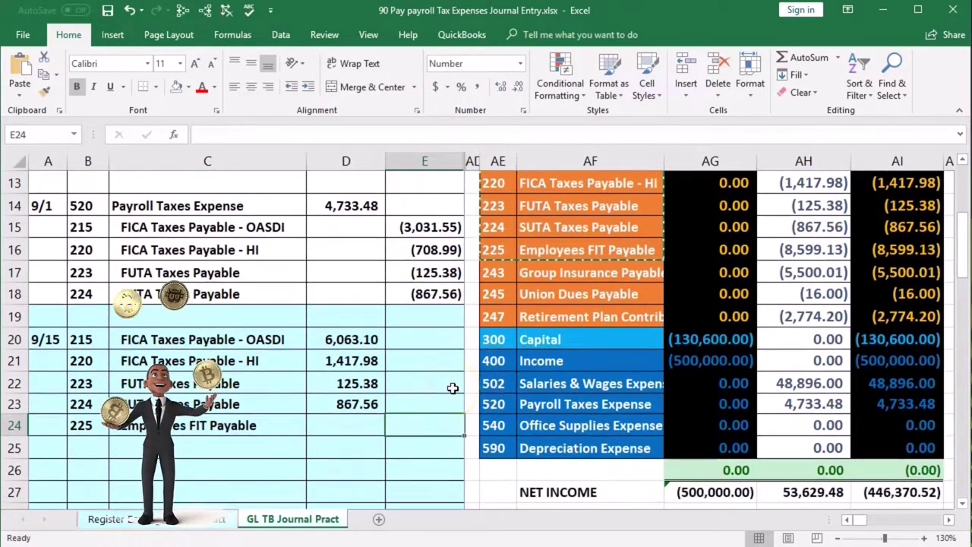
# - Enter a negative SUM of the 9/15 debits in E24, then delete it as a mistake
pyautogui.write('-sum')
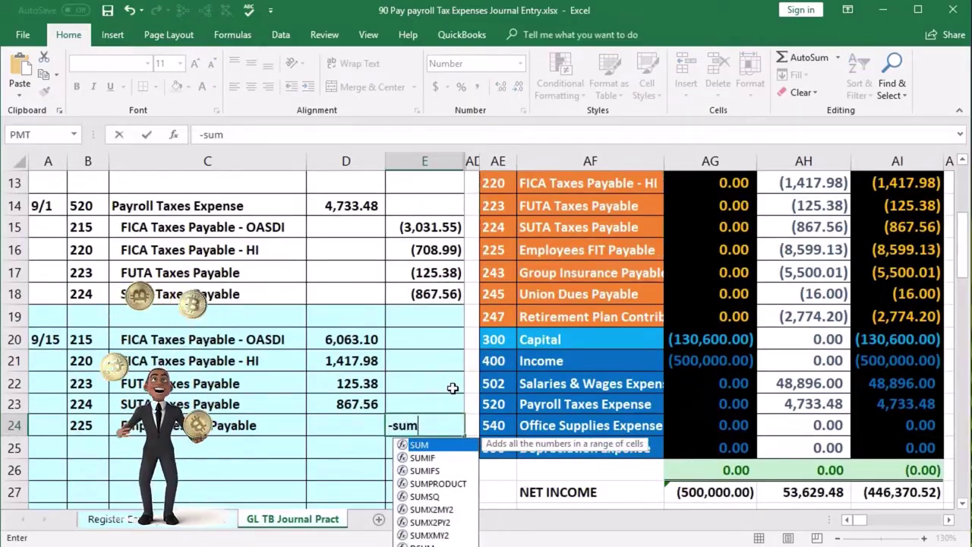
pyautogui.doubleClick(421, 446)
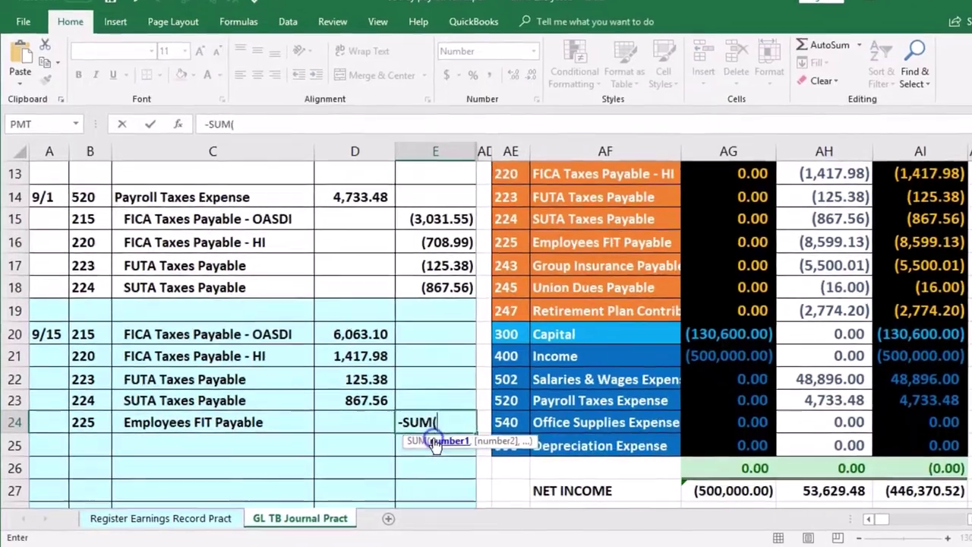
pyautogui.moveTo(380, 334); pyautogui.dragTo(422, 400)
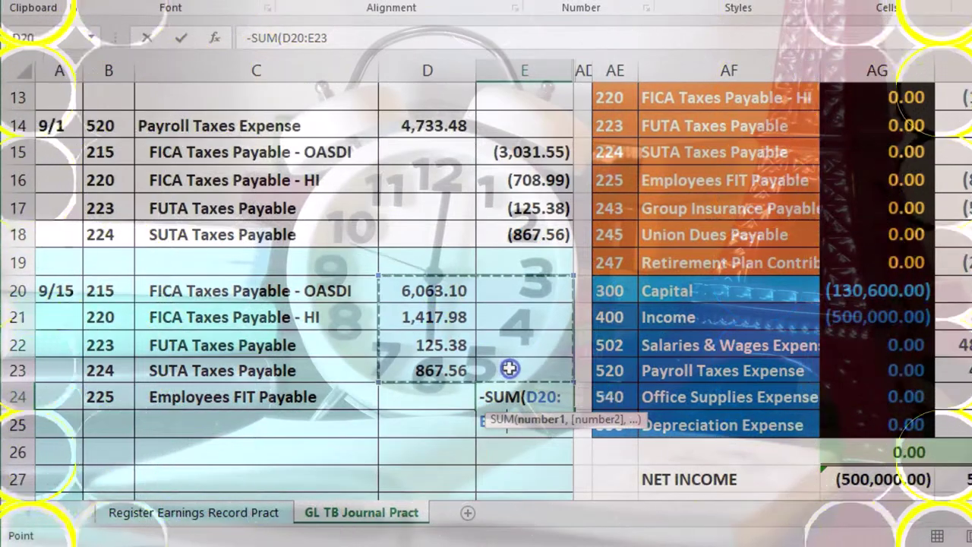
pyautogui.press('Return')
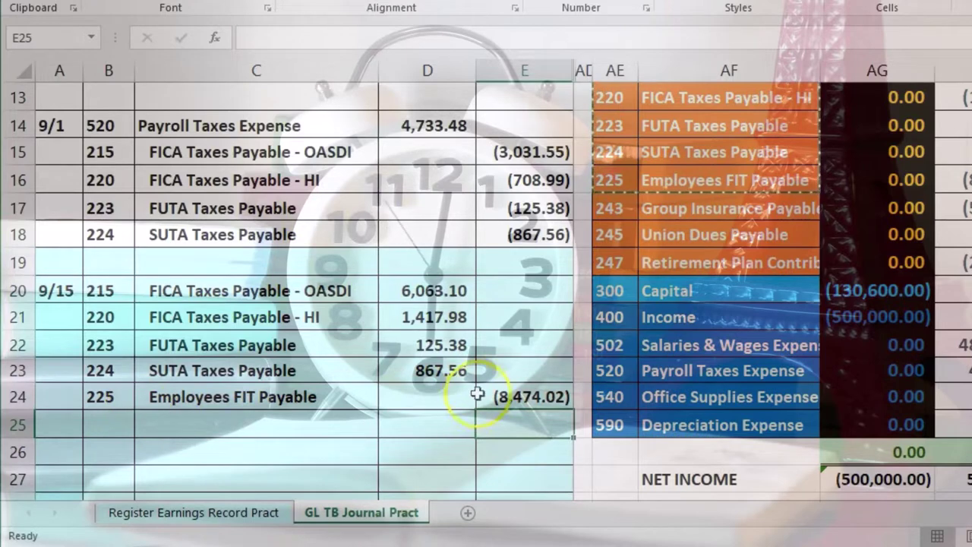
pyautogui.press('Delete')
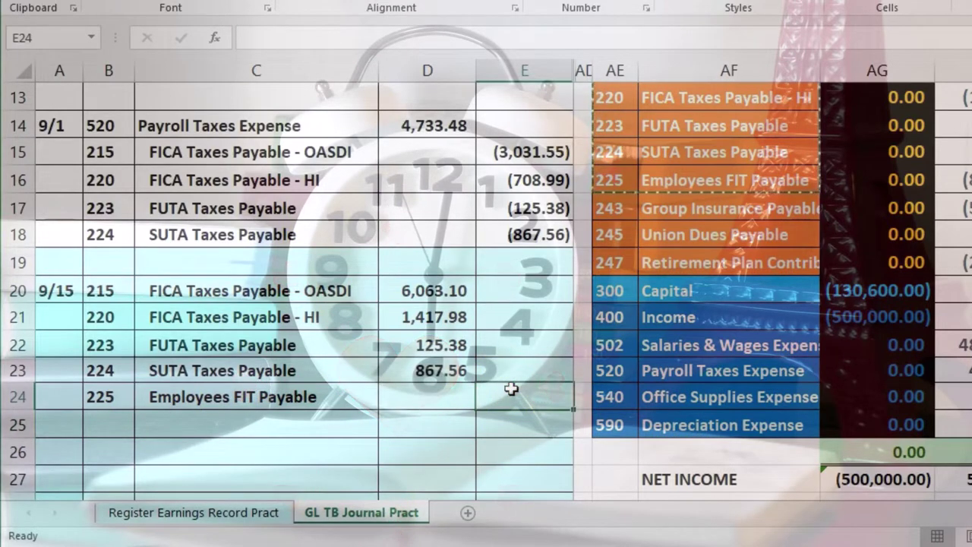
# - Debit Employees FIT Payable 8,599.13 in D24
pyautogui.press('Left')
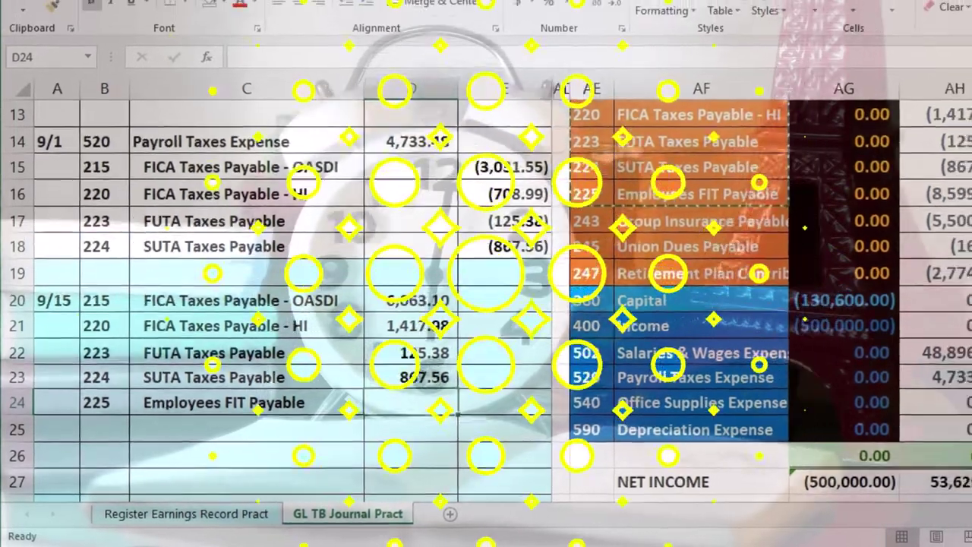
pyautogui.write('8,599.')
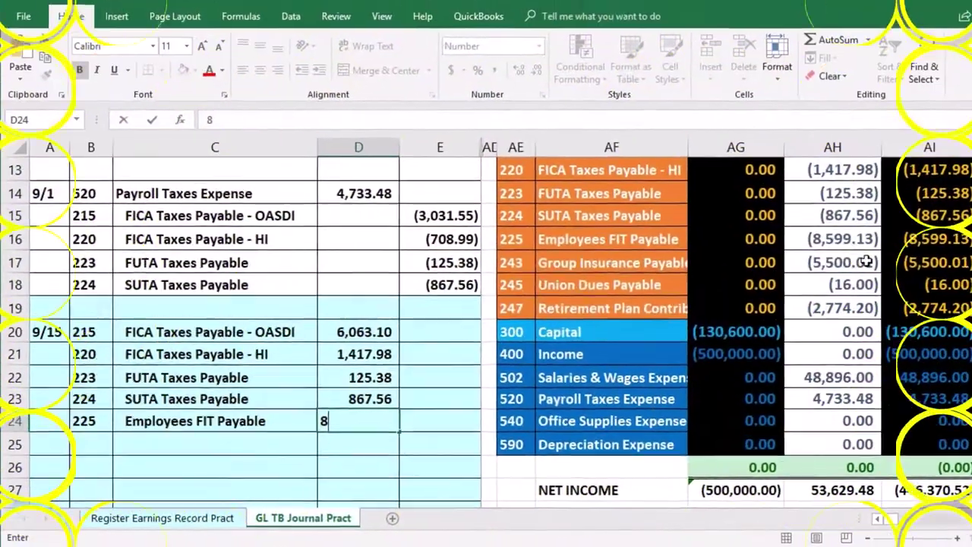
pyautogui.write('13')
pyautogui.press('Return')
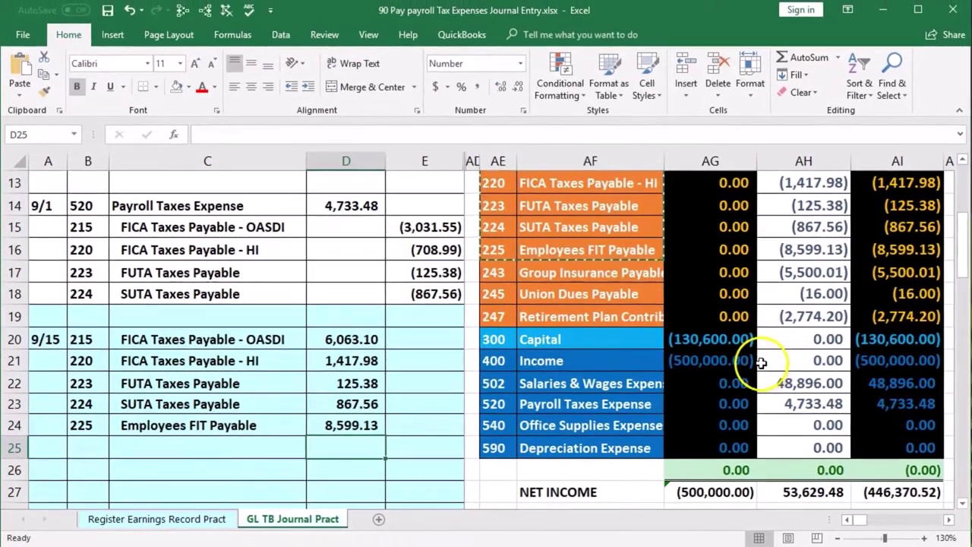
pyautogui.scroll(2, 780, 233)
pyautogui.scroll(2, 761, 363)
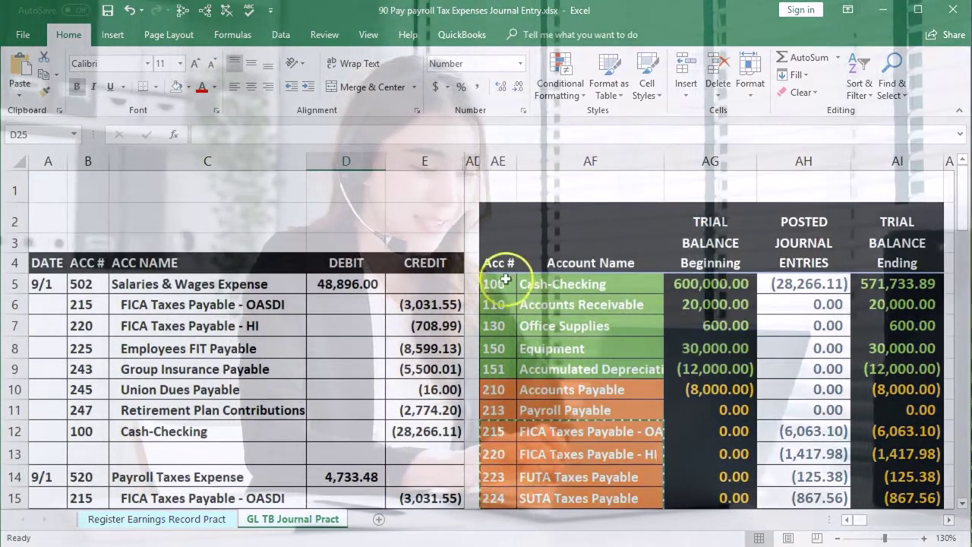
# - Paste account 100 Cash-Checking as values into row 25, then select the five debit names
pyautogui.click(506, 283)
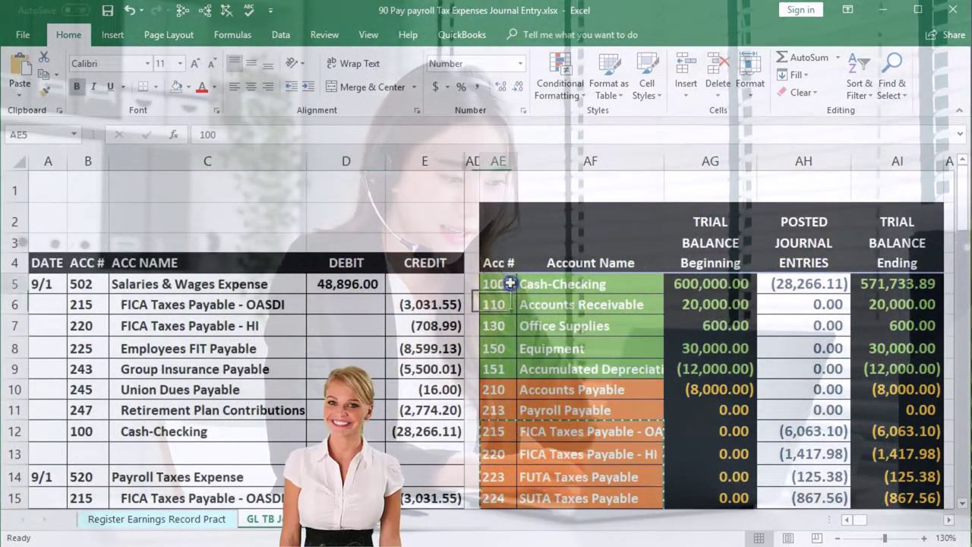
pyautogui.moveTo(511, 283); pyautogui.dragTo(524, 283)
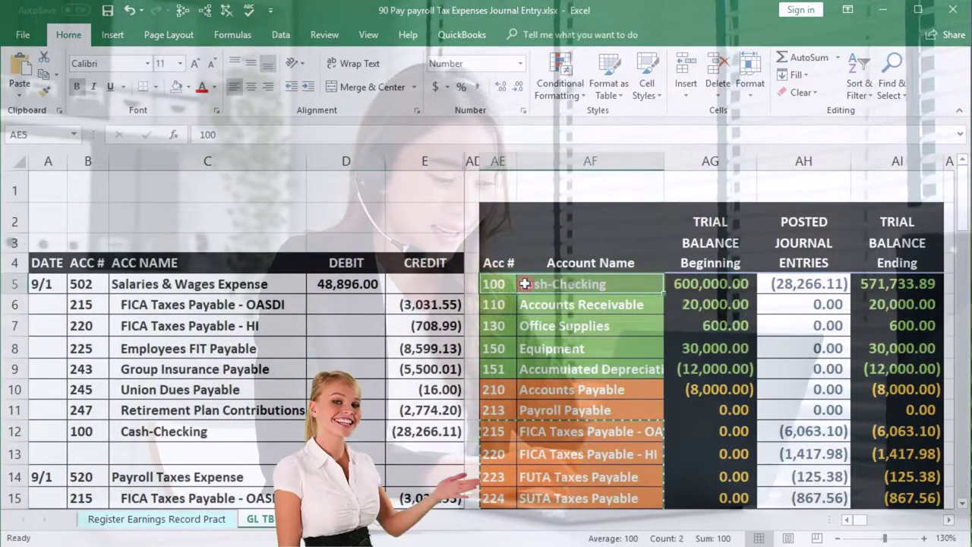
pyautogui.rightClick(524, 283)
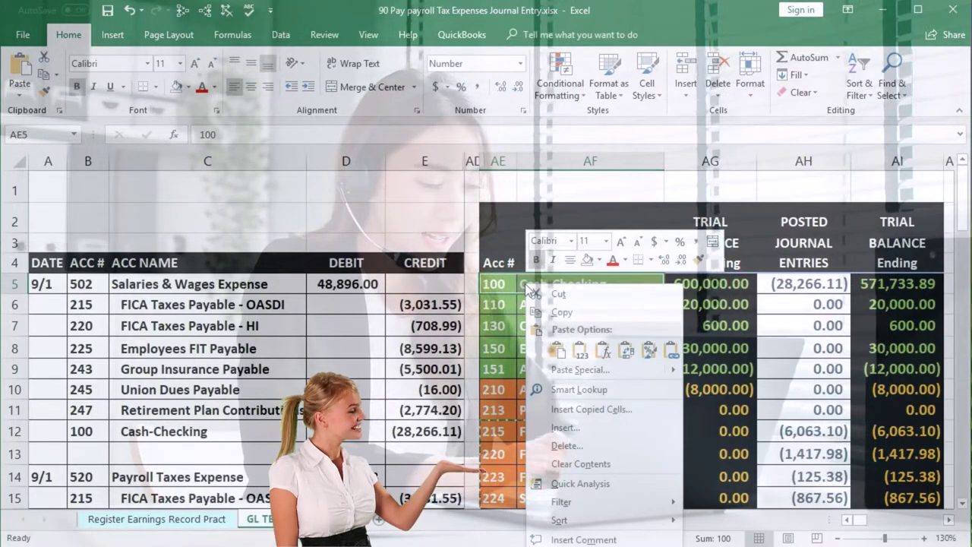
pyautogui.click(537, 311)
pyautogui.scroll(-4, 291, 382)
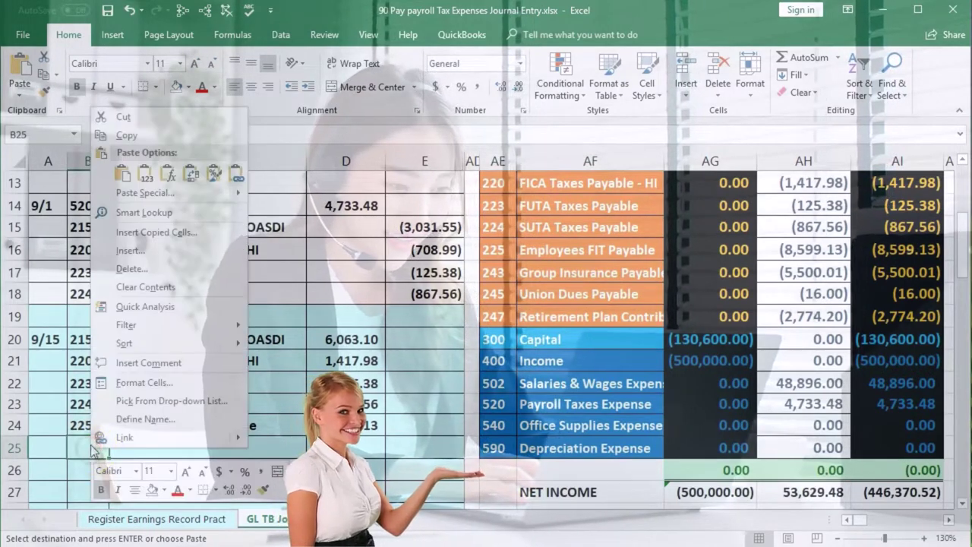
pyautogui.click(145, 176)
pyautogui.click(193, 364)
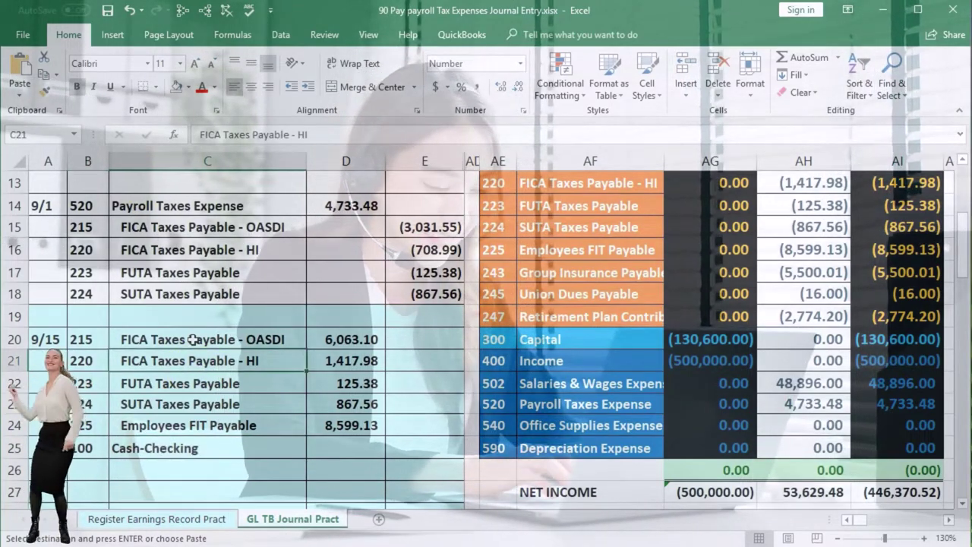
pyautogui.moveTo(194, 340); pyautogui.dragTo(184, 423)
pyautogui.hotkey('ctrl', 'v')
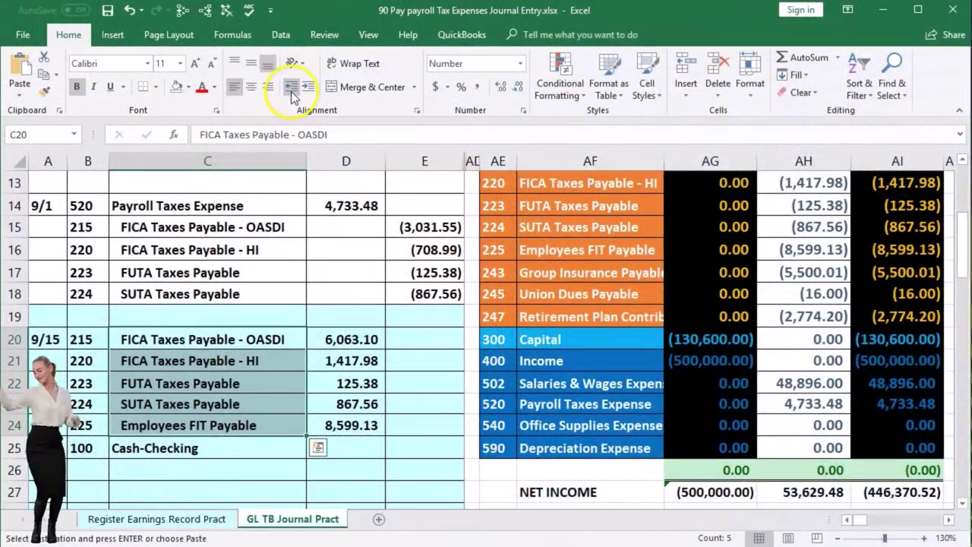
# - Remove the indent from C20:C24, indent Cash-Checking in C25, and check the debit total
pyautogui.click(291, 88)
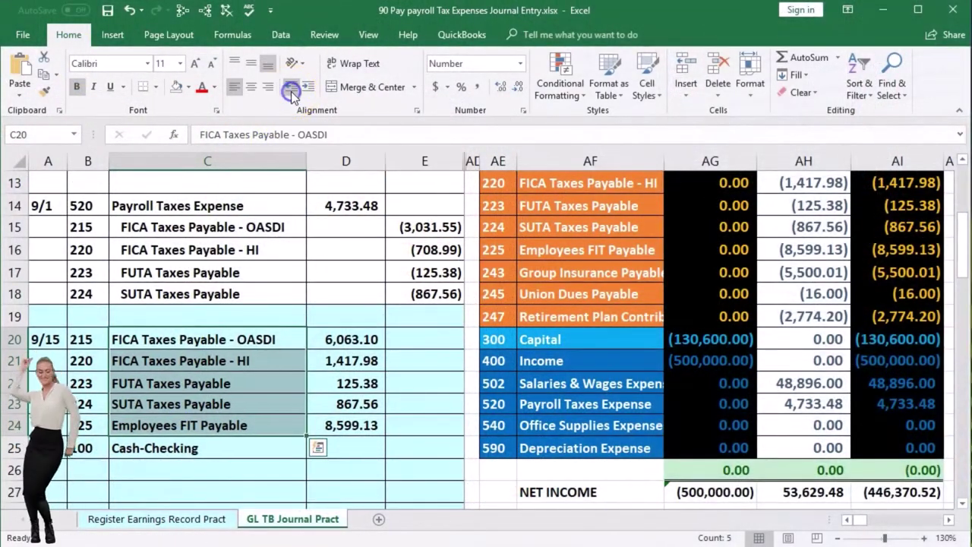
pyautogui.click(197, 451)
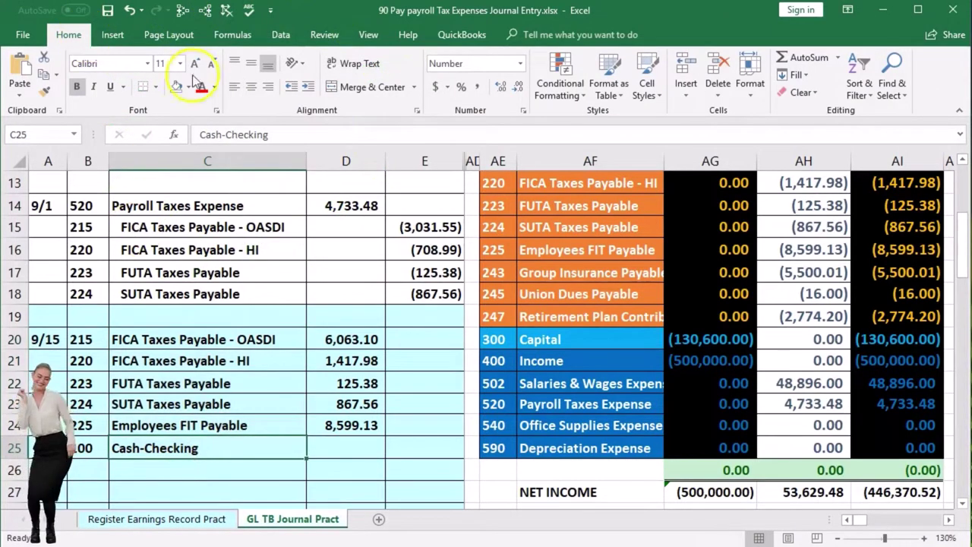
pyautogui.click(308, 88)
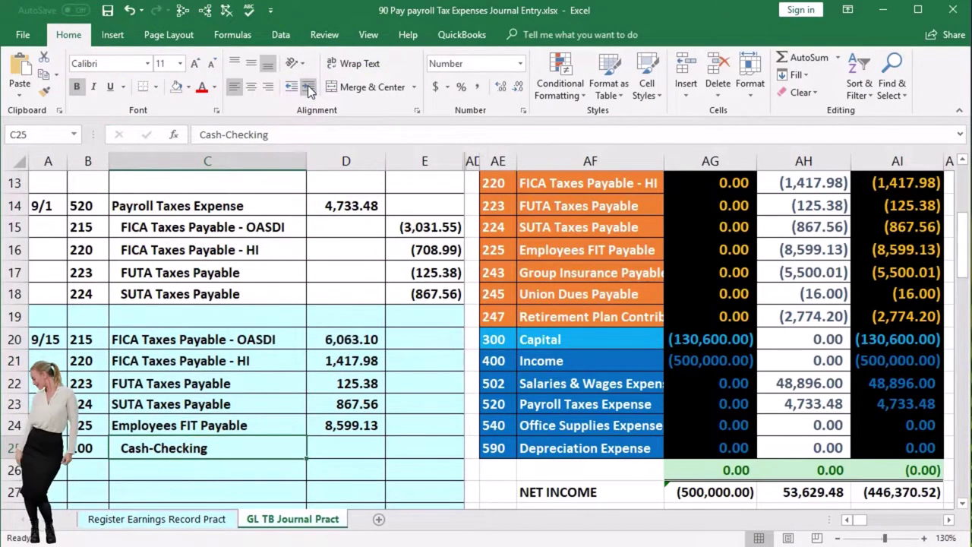
pyautogui.click(433, 444)
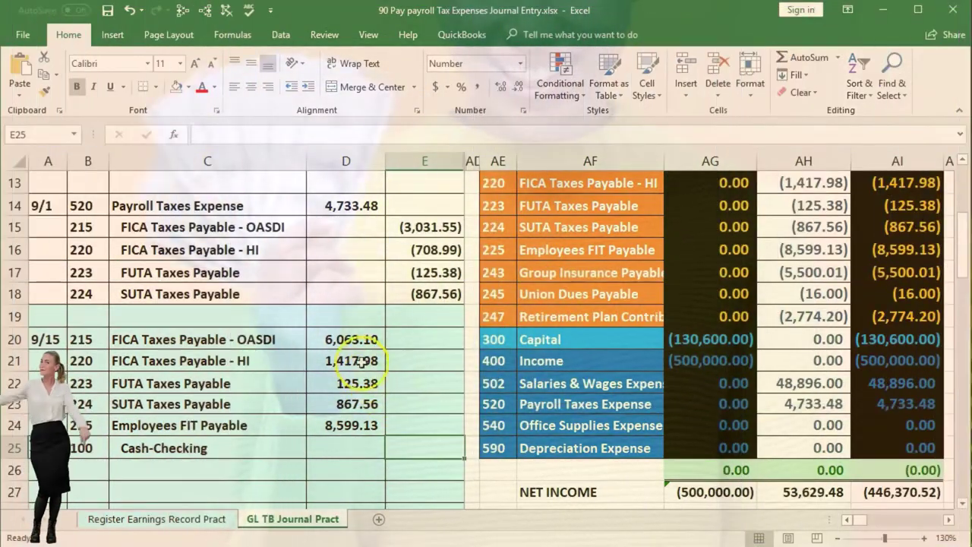
pyautogui.moveTo(345, 340); pyautogui.dragTo(351, 426)
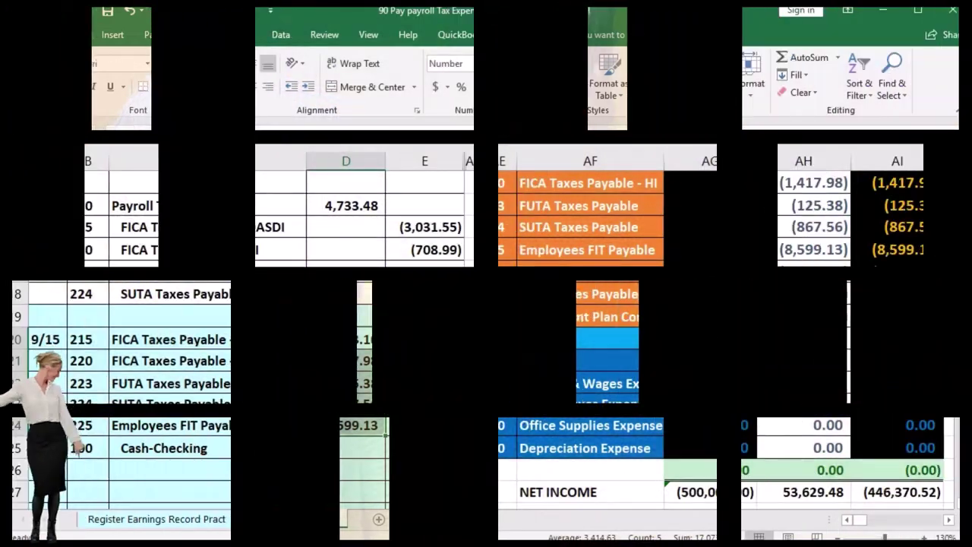
pyautogui.click(437, 448)
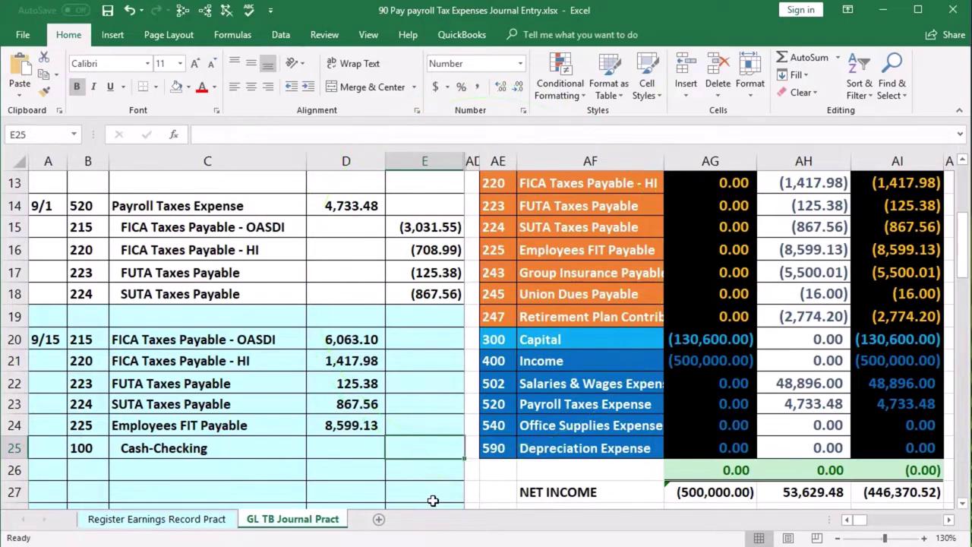
# - Enter =-SUM(D20:E24) in E25 to credit Cash-Checking (17,073.15)
pyautogui.write('-su')
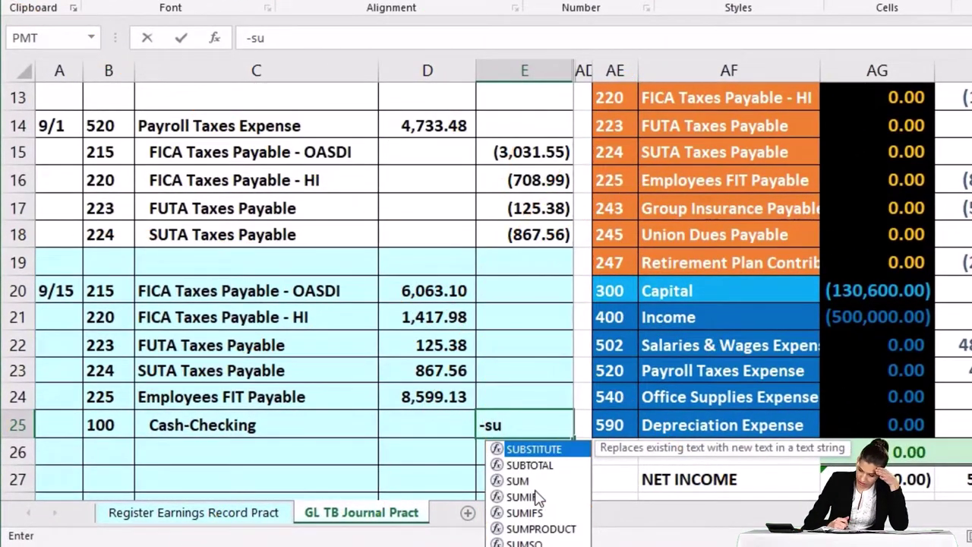
pyautogui.write('m')
pyautogui.doubleClick(538, 452)
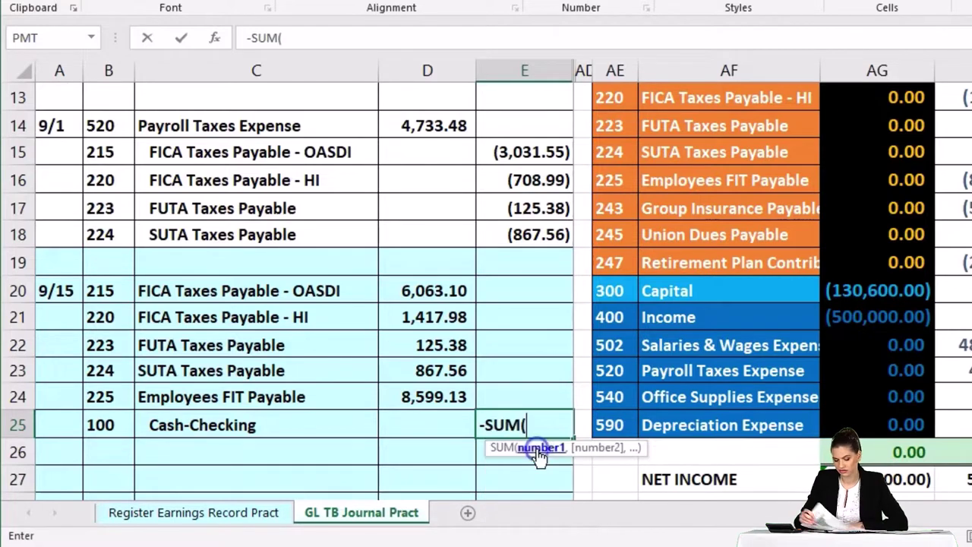
pyautogui.moveTo(444, 296); pyautogui.dragTo(542, 394)
pyautogui.press('Return')
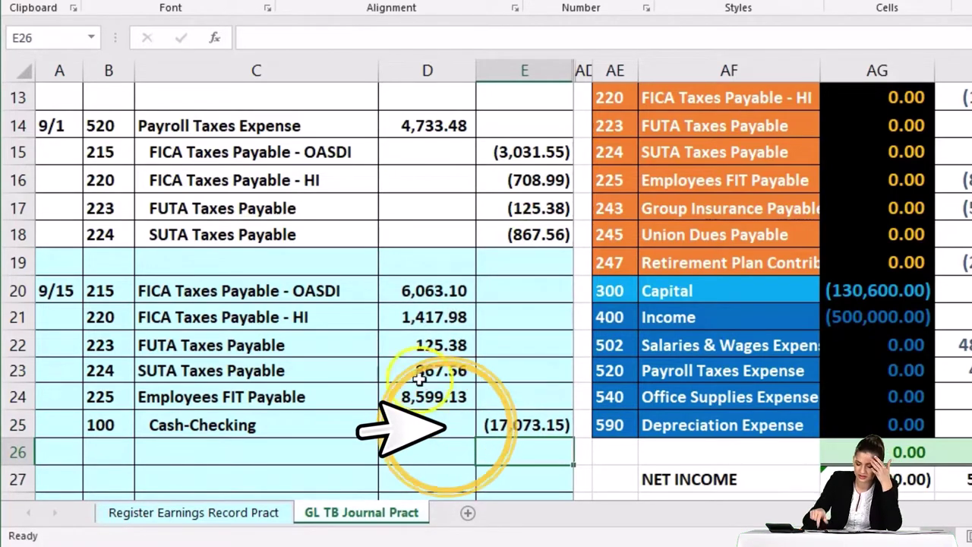
pyautogui.moveTo(116, 294); pyautogui.dragTo(168, 295)
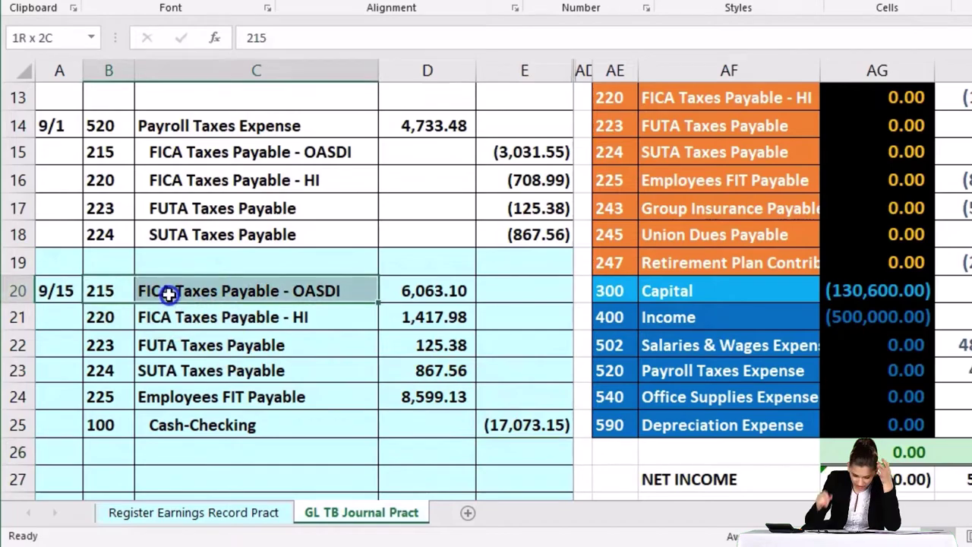
# - Open the View tab's freeze panes options and close them without changes
pyautogui.scroll(1, 608, 404)
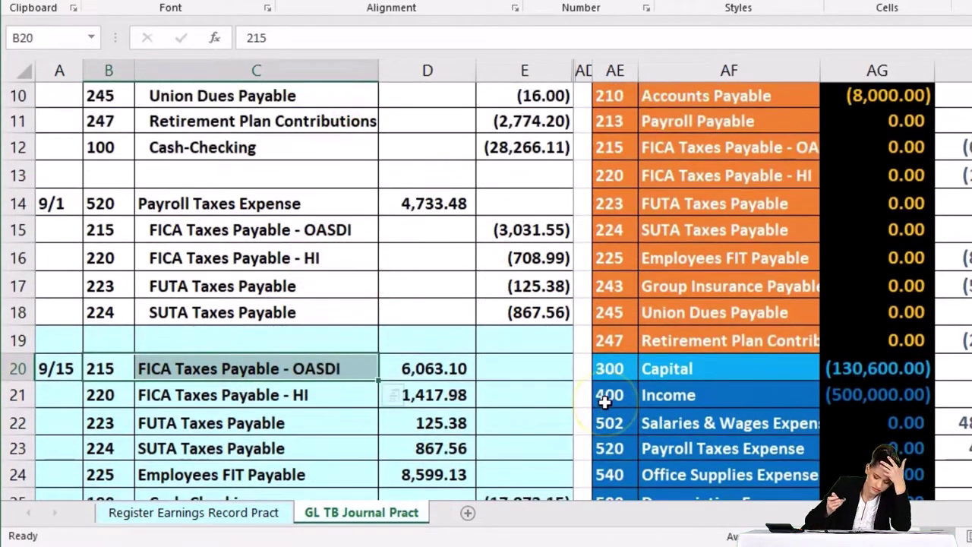
pyautogui.scroll(3, 555, 401)
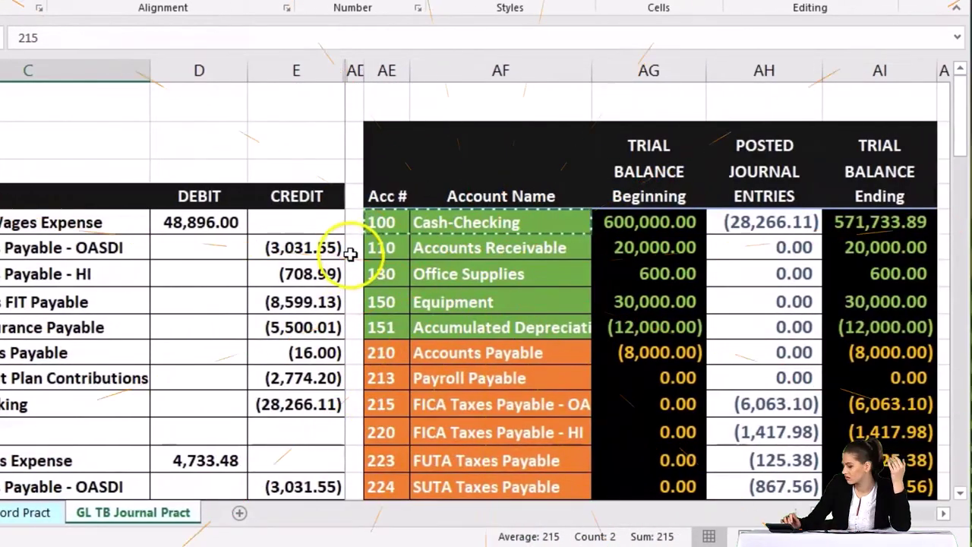
pyautogui.click(356, 97)
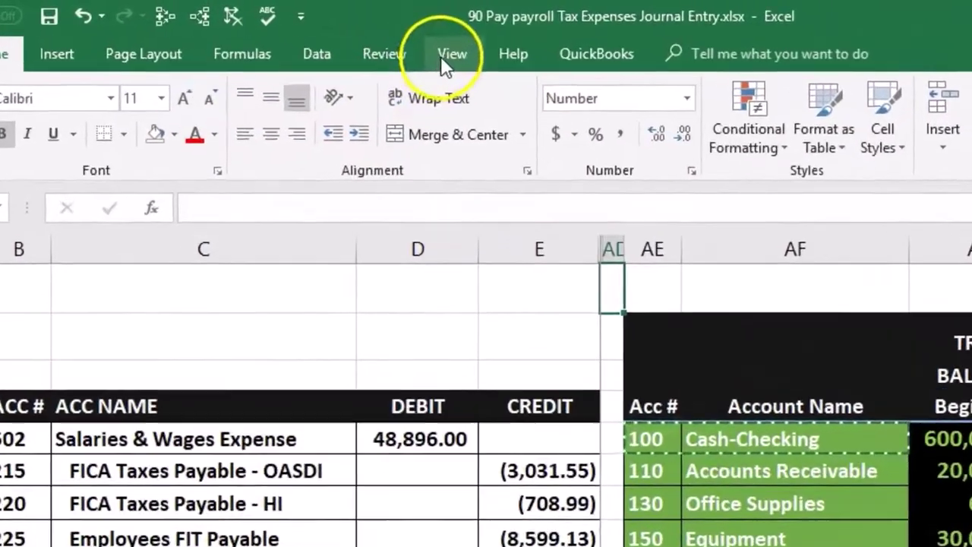
pyautogui.click(369, 34)
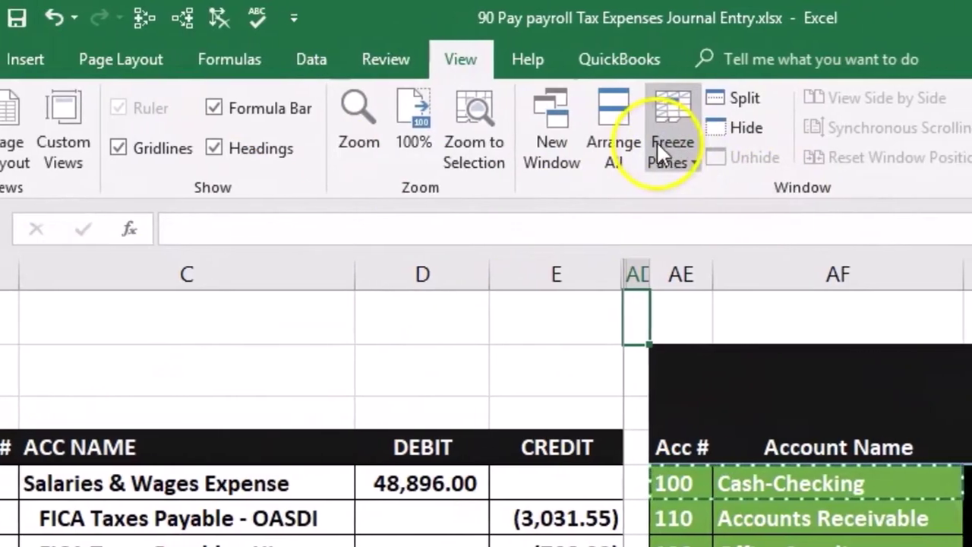
pyautogui.click(688, 148)
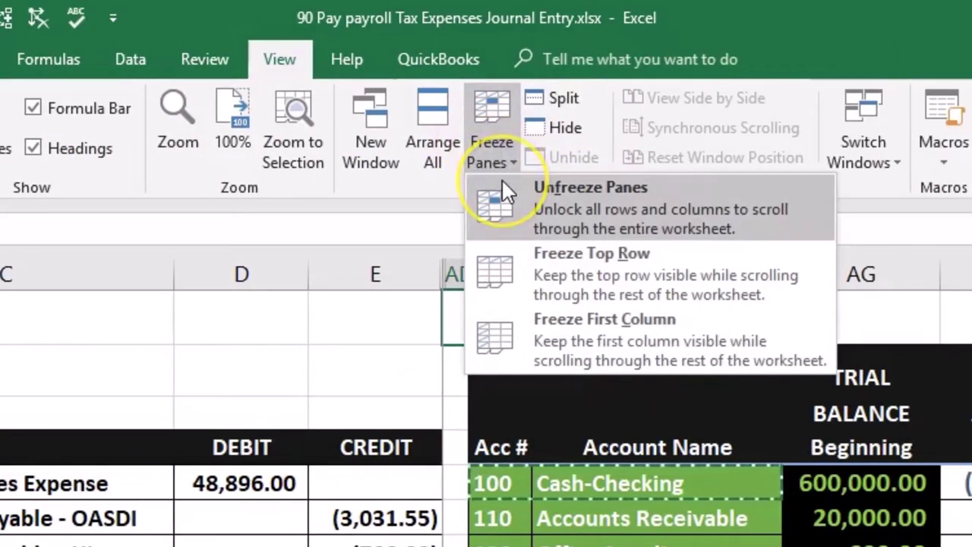
pyautogui.click(377, 323)
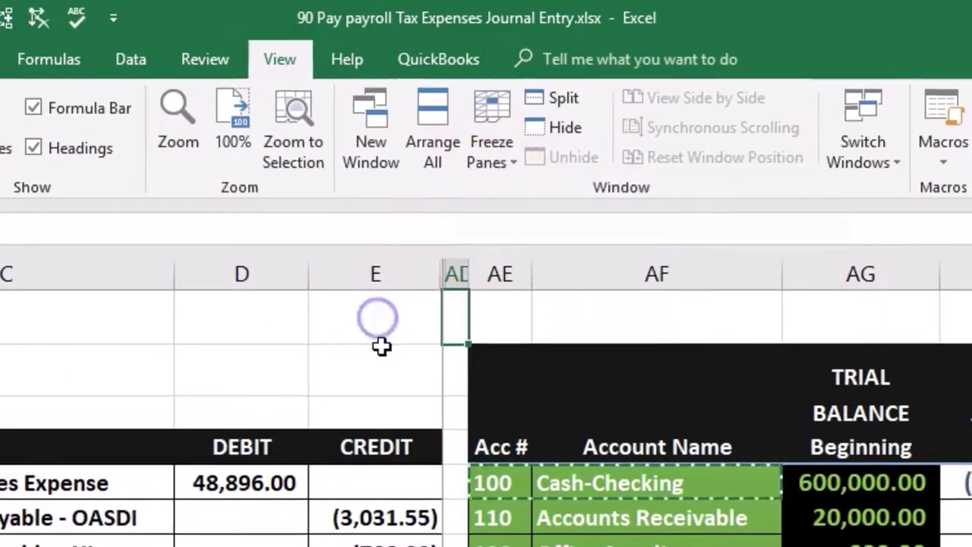
pyautogui.click(379, 335)
# - Paste account 215 and its name into the trial balance row, then move right to the OASDI ledger
pyautogui.scroll(-4, 364, 380)
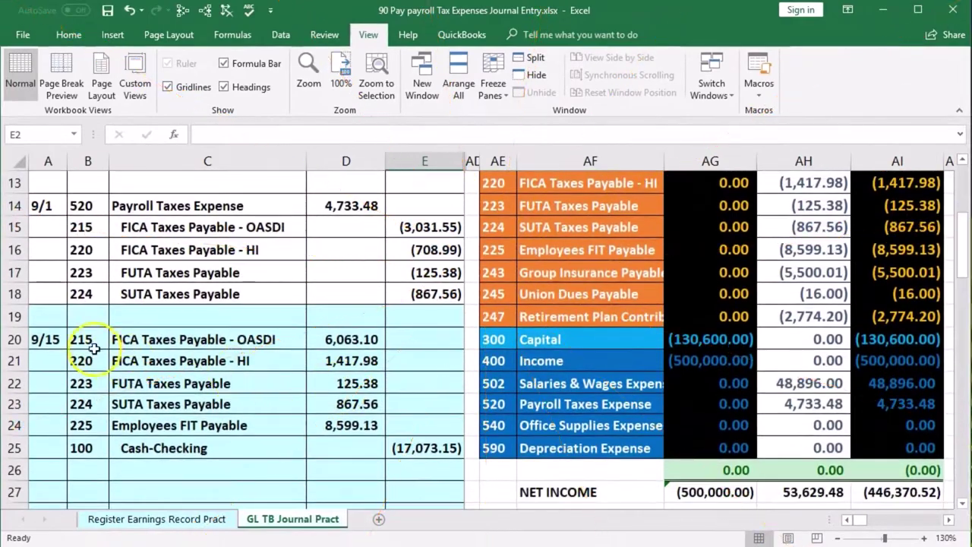
pyautogui.moveTo(91, 342); pyautogui.dragTo(131, 339)
pyautogui.hotkey('ctrl', 'c')
pyautogui.scroll(1, 490, 301)
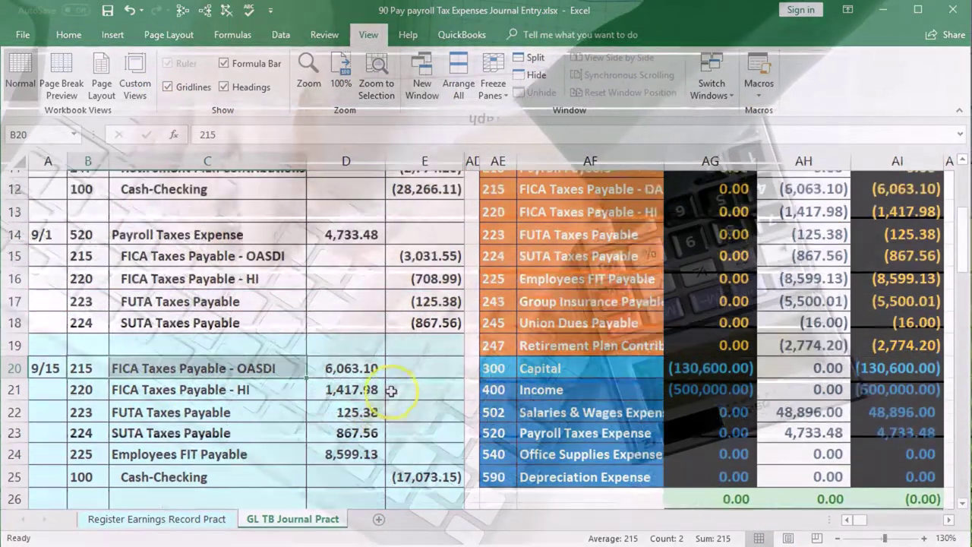
pyautogui.click(498, 224)
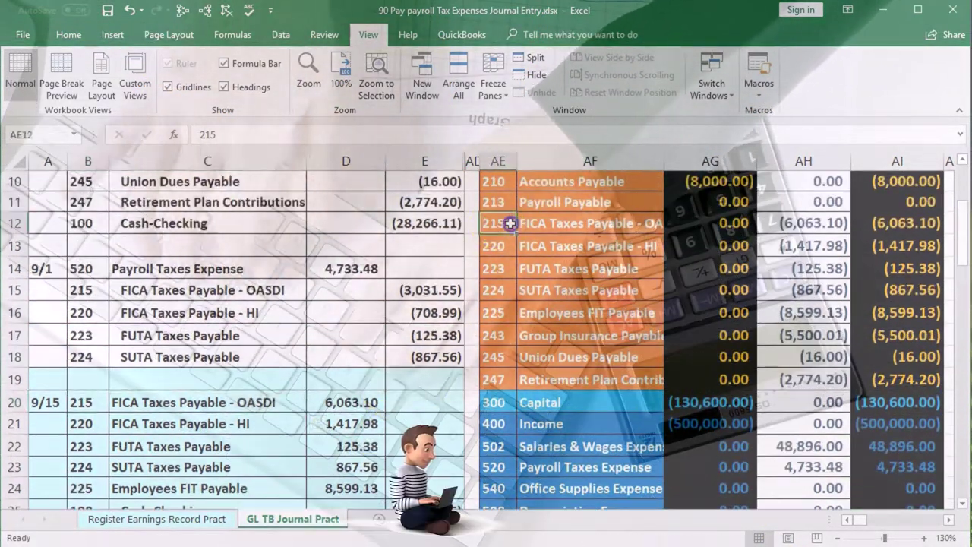
pyautogui.hotkey('ctrl', 'v')
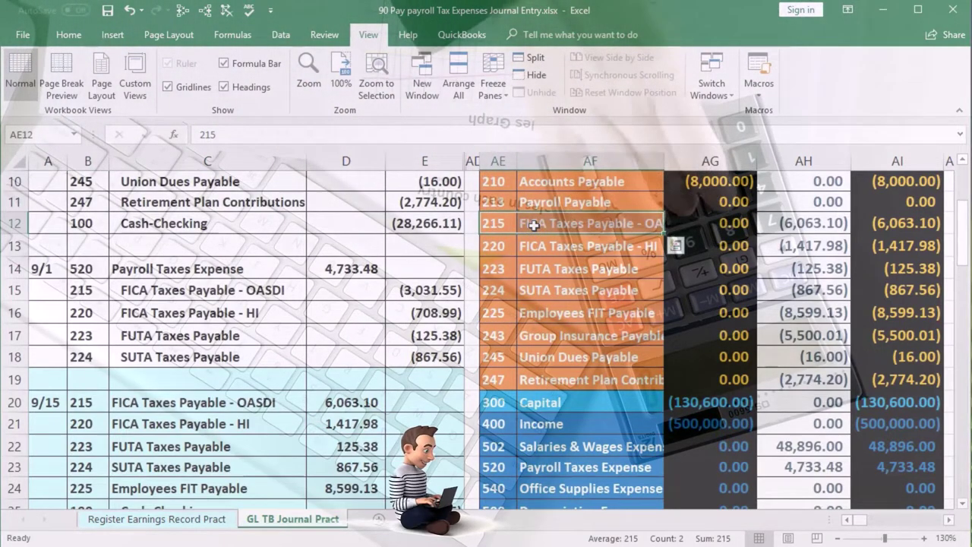
pyautogui.scroll(2, 534, 224)
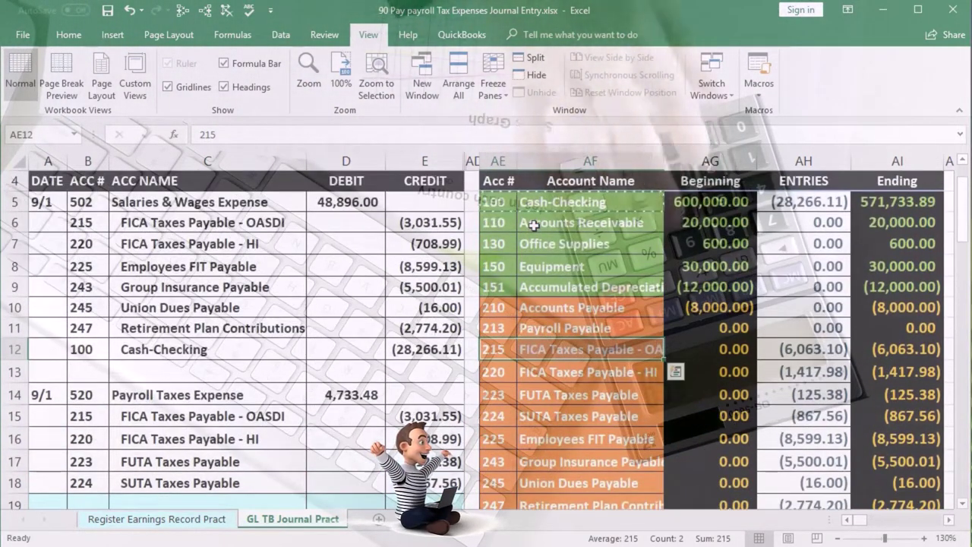
pyautogui.press('Right')
pyautogui.press('Right')
pyautogui.press('Right')
pyautogui.press('Right')
pyautogui.press('Right')
pyautogui.press('Right')
pyautogui.press('Right')
pyautogui.press('Right')
pyautogui.press('Right')
pyautogui.press('Right')
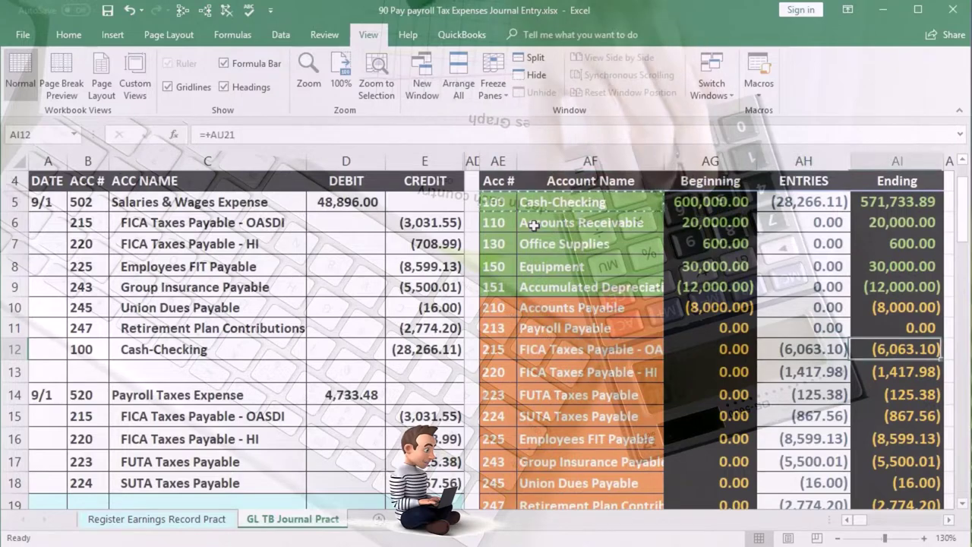
pyautogui.press('Right')
pyautogui.press('Right')
pyautogui.press('Right')
pyautogui.press('Right')
pyautogui.press('Right')
pyautogui.press('Right')
pyautogui.press('Right')
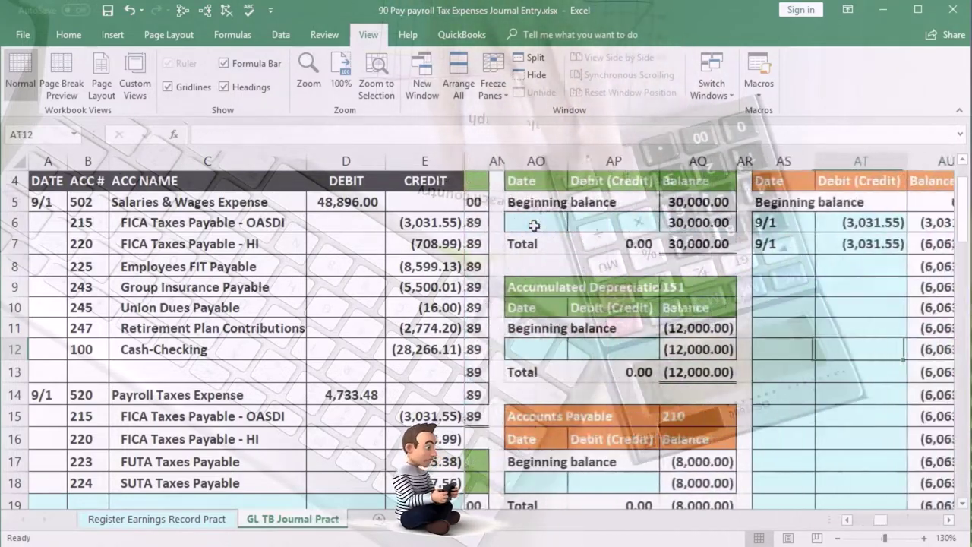
pyautogui.scroll(1, 534, 225)
pyautogui.scroll(1, 534, 225)
# - Post a 9/15 line in the OASDI ledger linked to the 6,063.10 journal debit
pyautogui.click(700, 345)
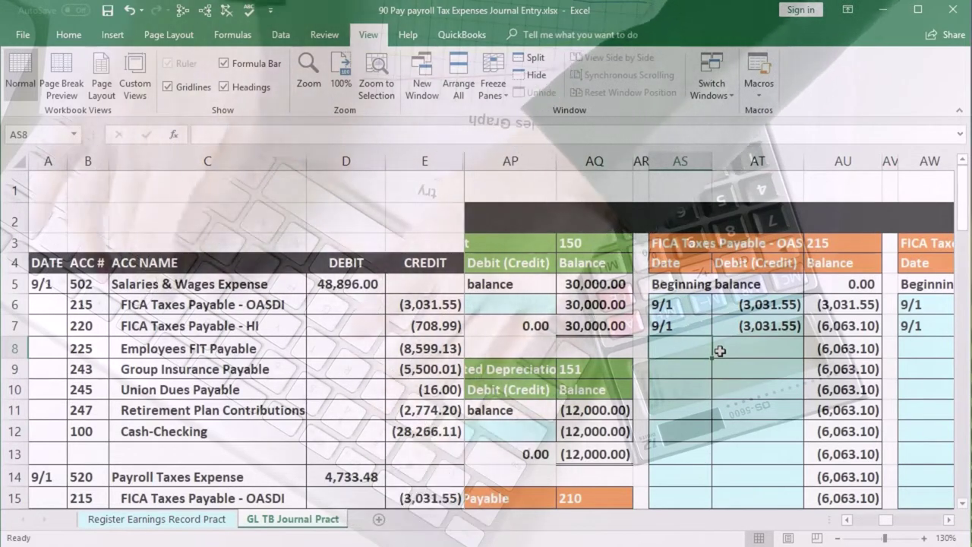
pyautogui.write('9/15')
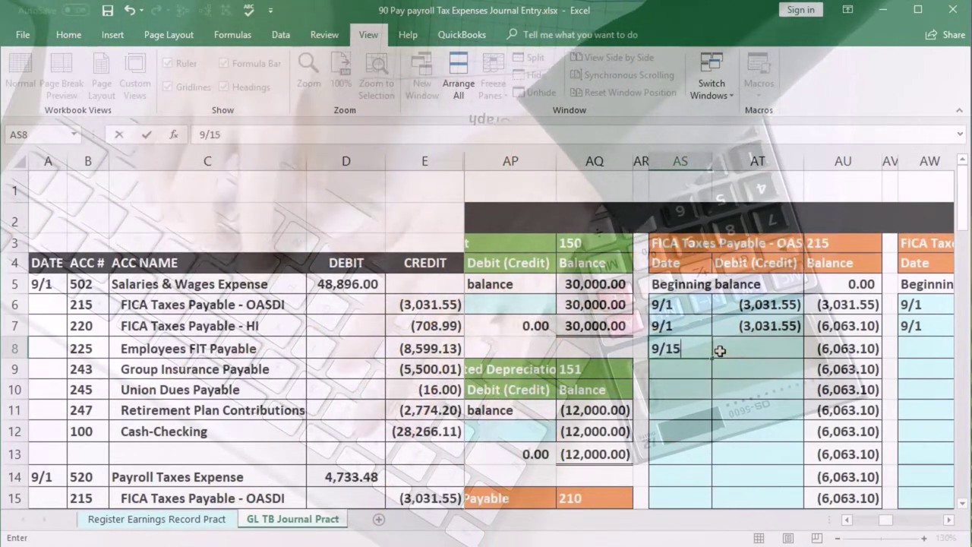
pyautogui.press('Tab')
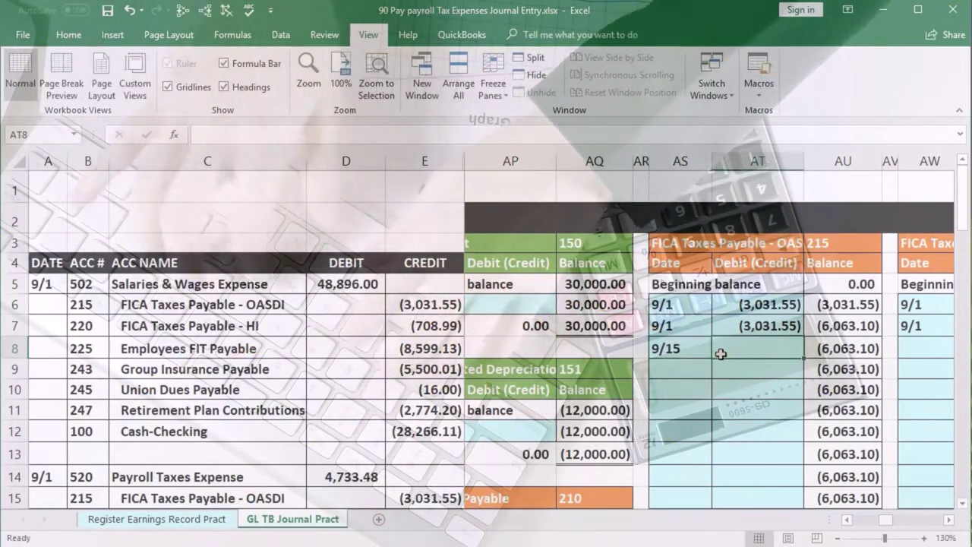
pyautogui.write('=')
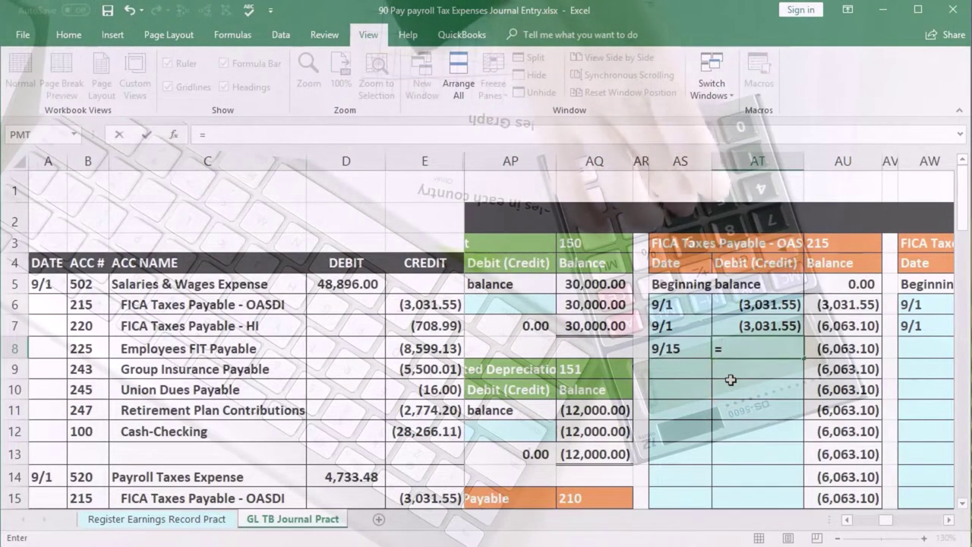
pyautogui.scroll(-3, 385, 411)
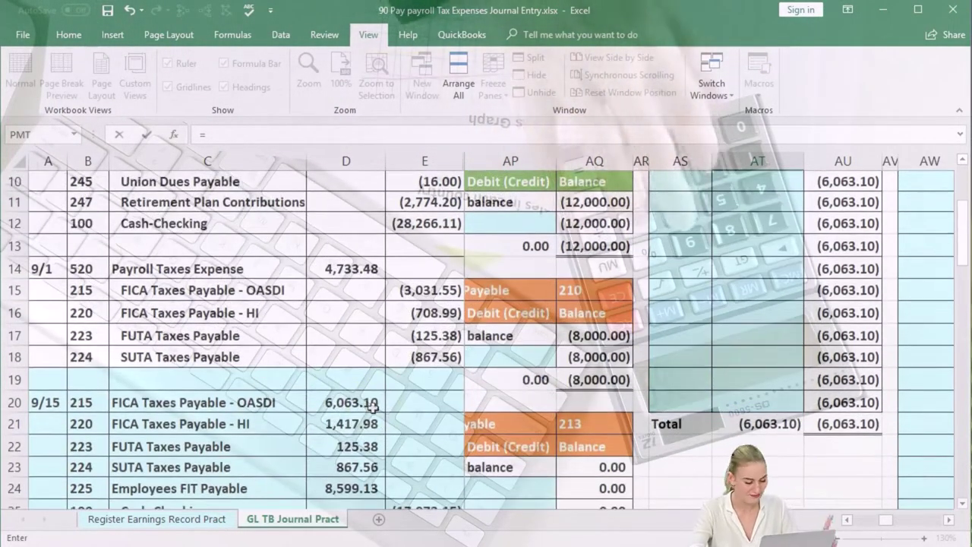
pyautogui.click(367, 402)
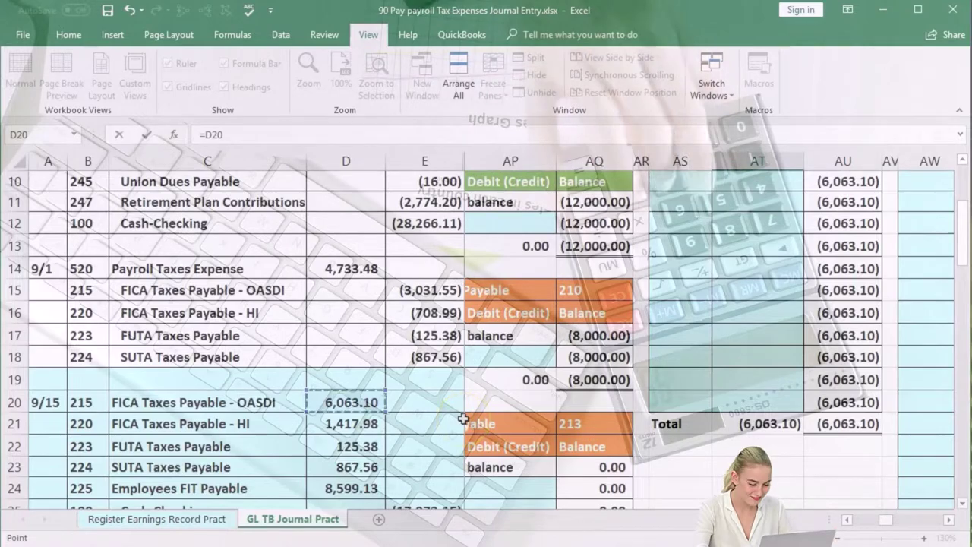
pyautogui.press('Return')
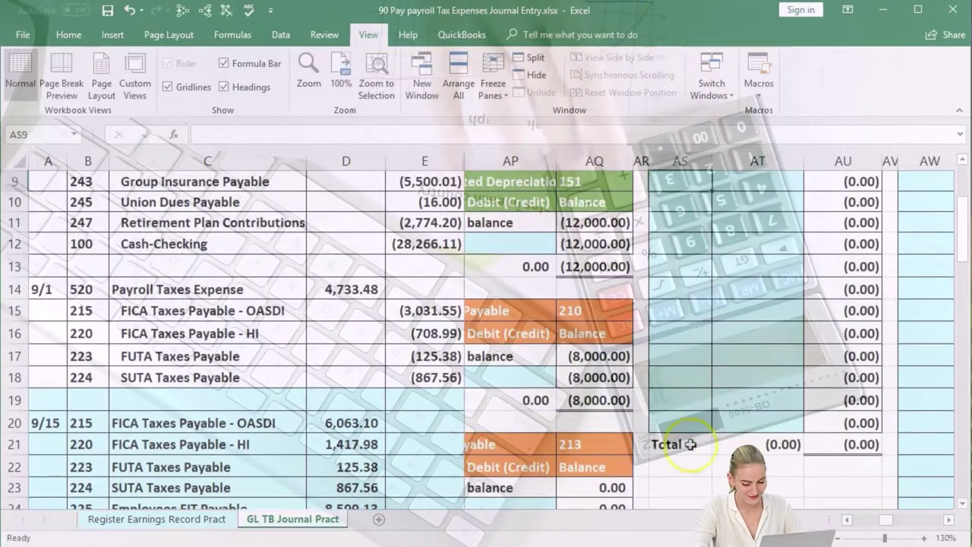
# - Check the source formulas of the two 9/1 OASDI ledger postings
pyautogui.scroll(3, 731, 455)
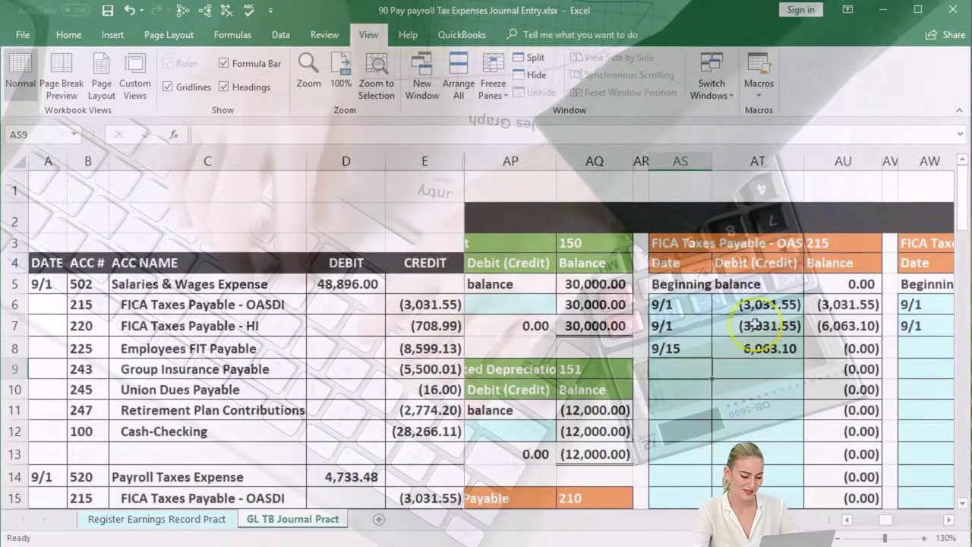
pyautogui.click(760, 304)
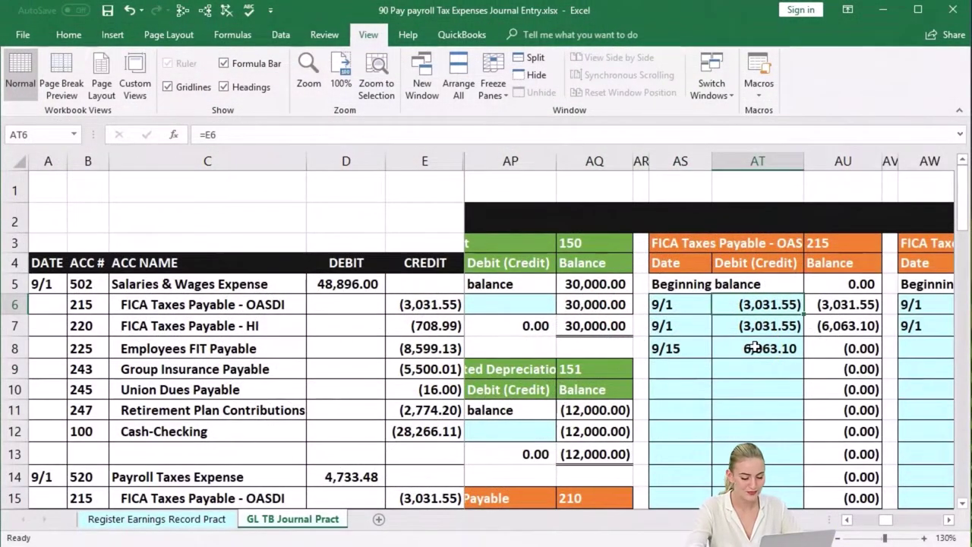
pyautogui.press('Return')
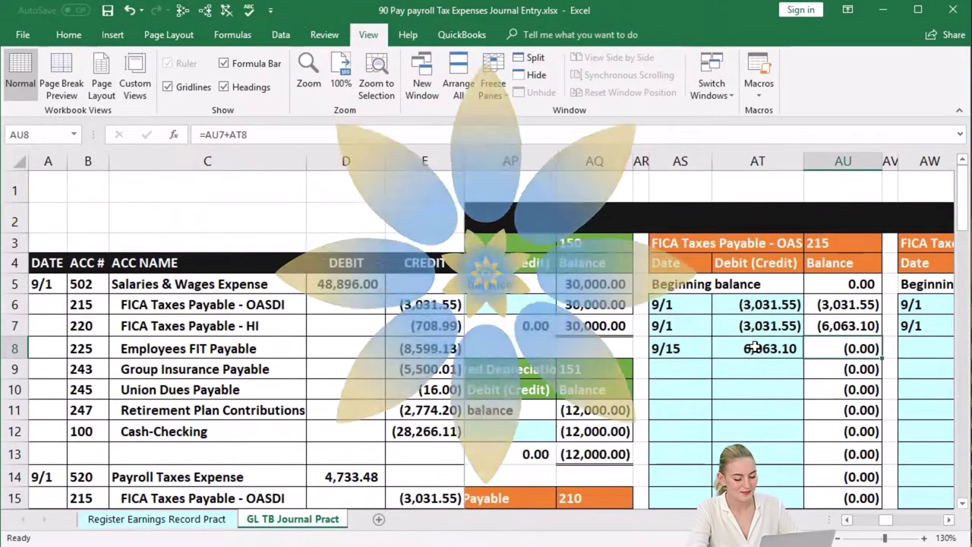
pyautogui.click(433, 475)
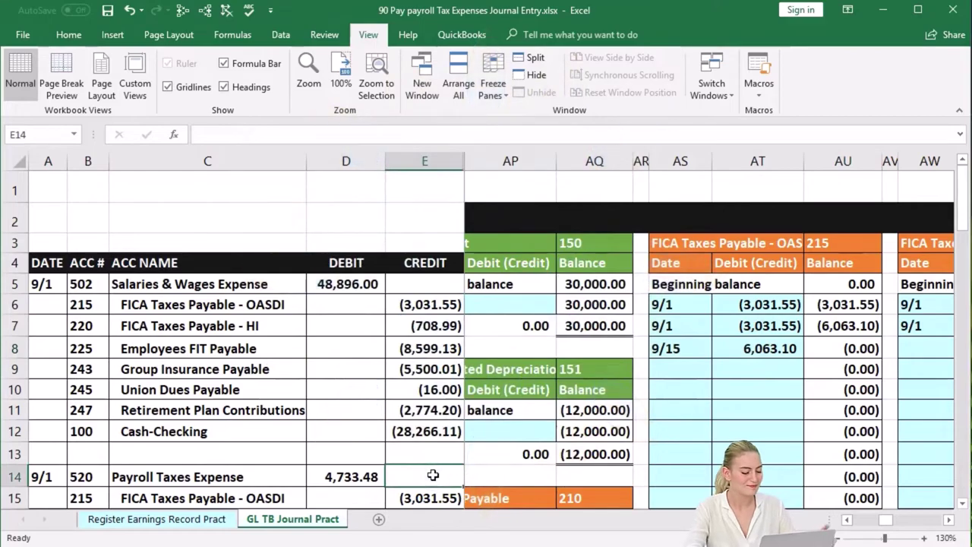
# - Verify the OASDI trial balance ending shows (0.00), then select the 9/15 FICA HI line
pyautogui.press('Right')
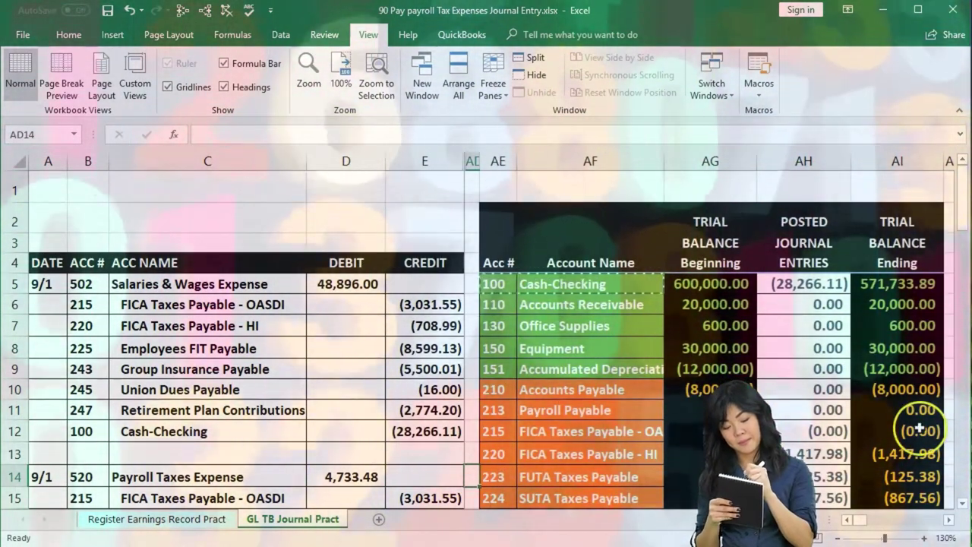
pyautogui.click(919, 429)
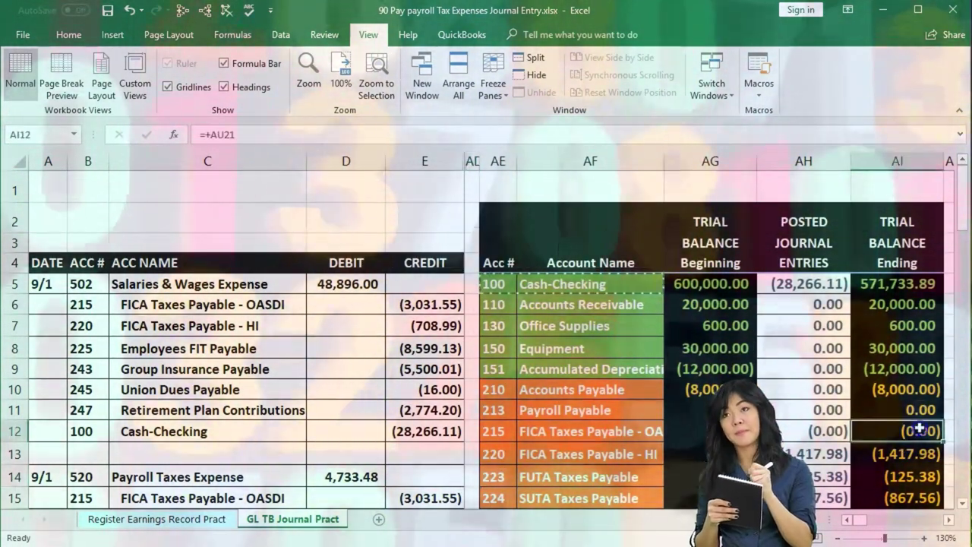
pyautogui.scroll(-3, 435, 467)
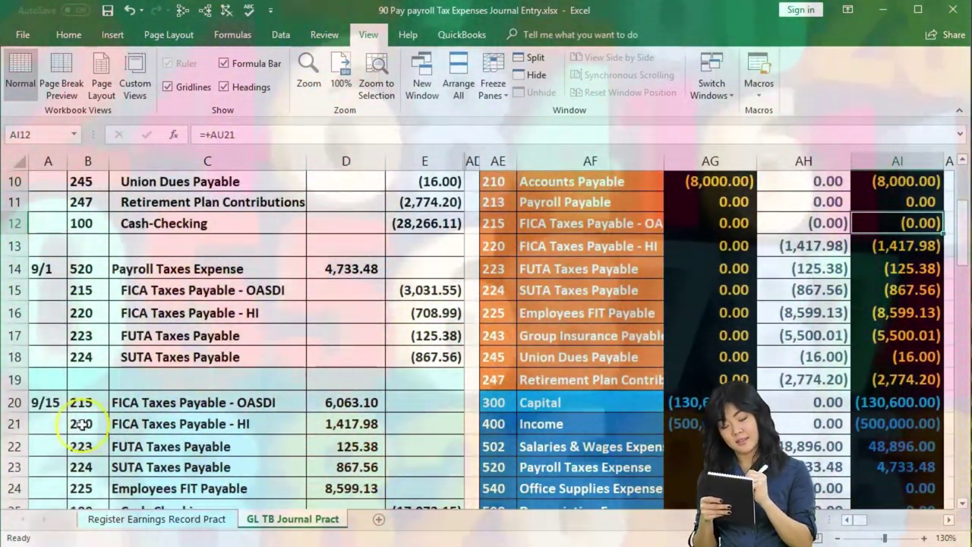
pyautogui.moveTo(80, 423); pyautogui.dragTo(122, 426)
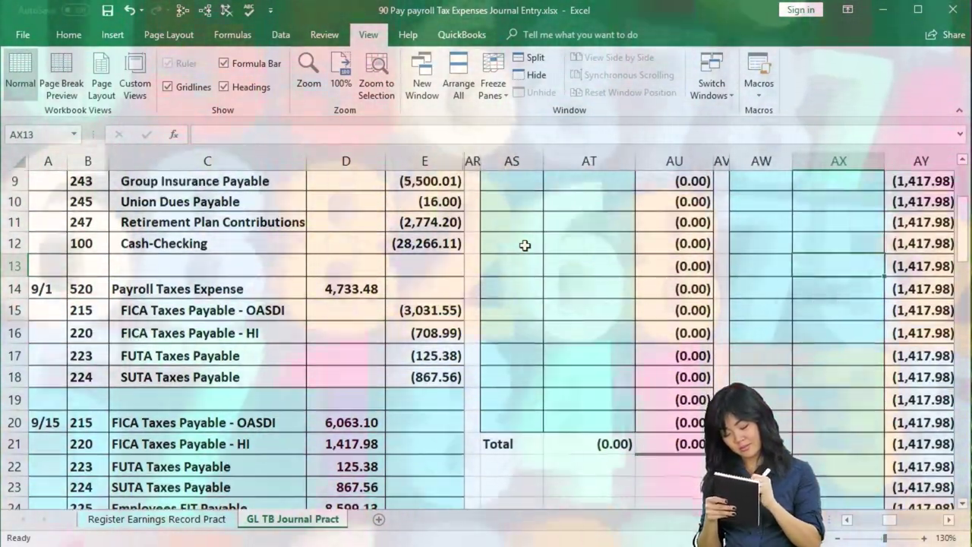
# - Post a 9/15 debit of 1,417.98, linked to journal cell D21, in the HI ledger
pyautogui.scroll(2, 531, 258)
pyautogui.click(631, 295)
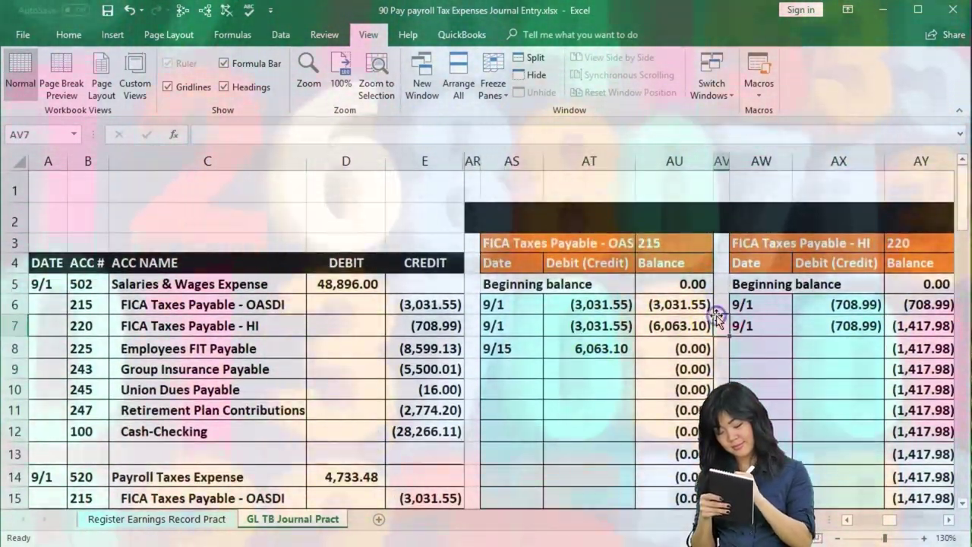
pyautogui.press('Right')
pyautogui.press('Right')
pyautogui.press('Right')
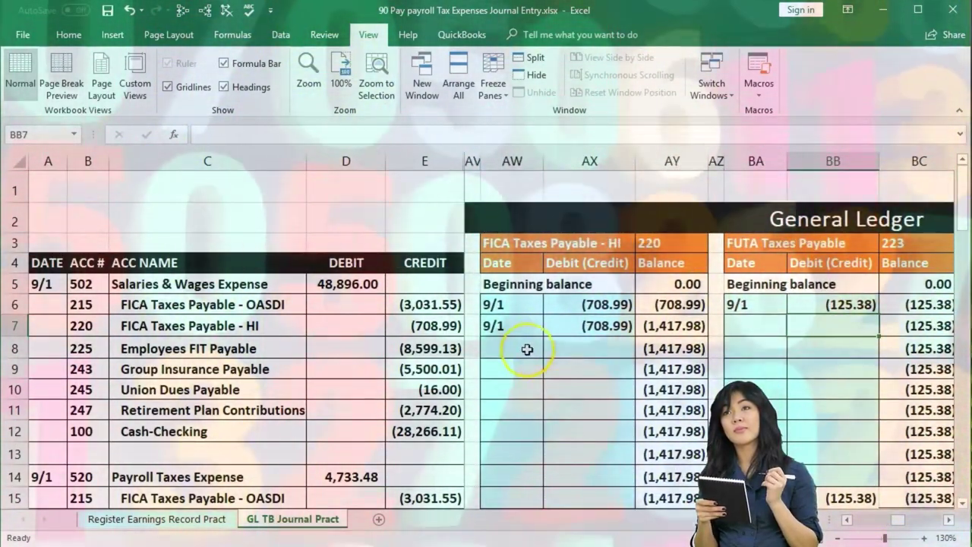
pyautogui.click(517, 348)
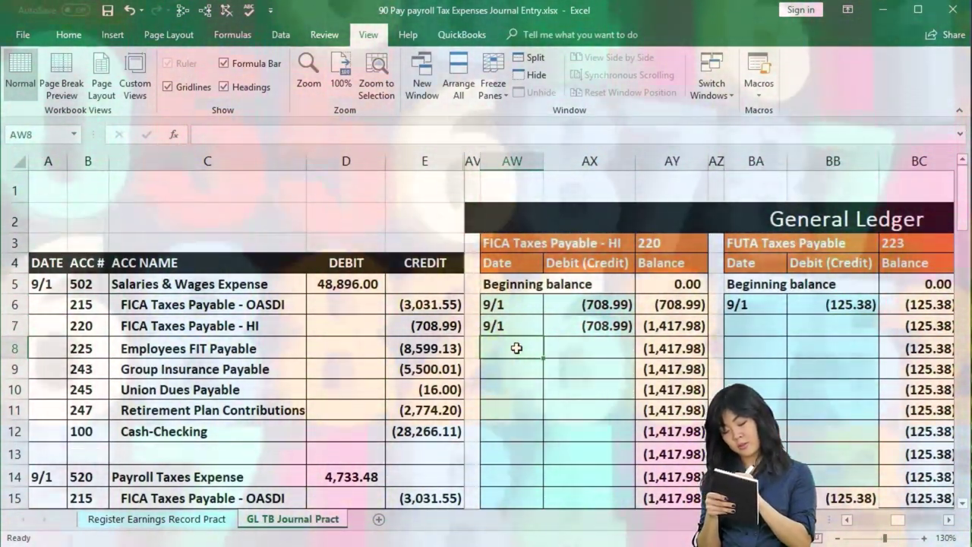
pyautogui.write('9/15')
pyautogui.press('Tab')
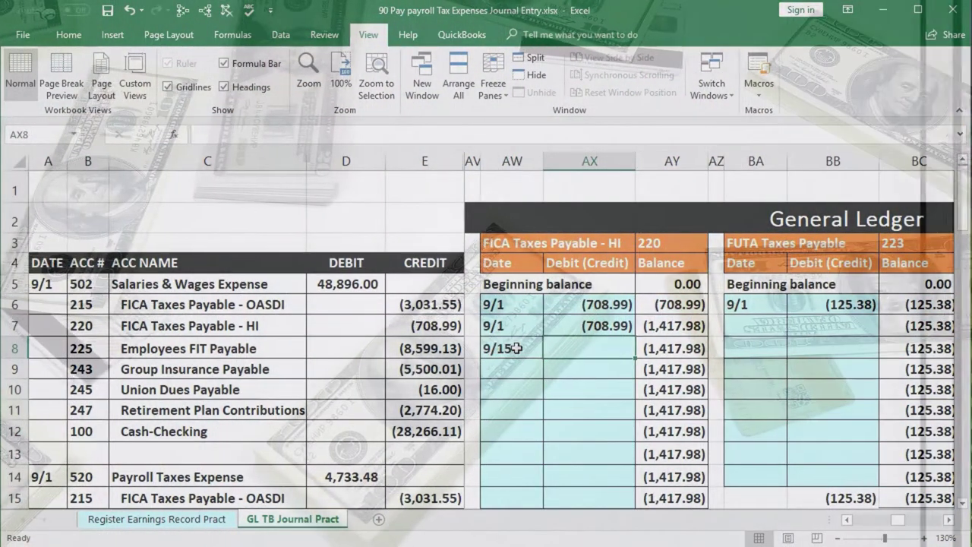
pyautogui.write('=')
pyautogui.scroll(-1, 516, 347)
pyautogui.scroll(-2, 516, 348)
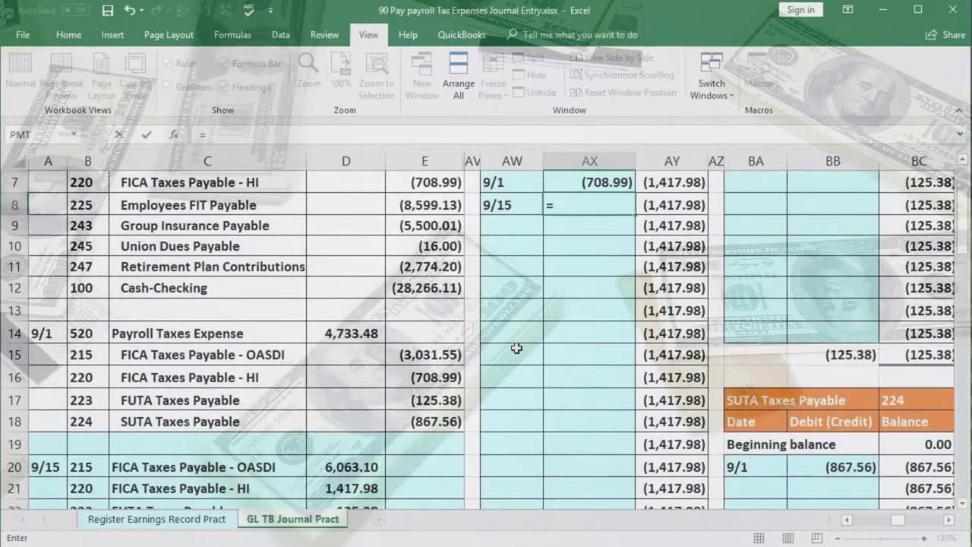
pyautogui.click(359, 487)
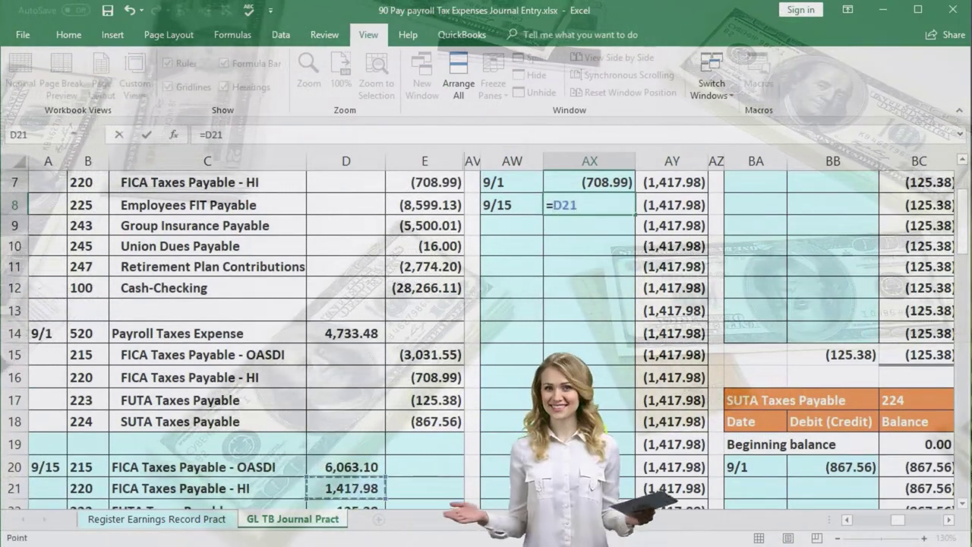
pyautogui.scroll(2, 359, 487)
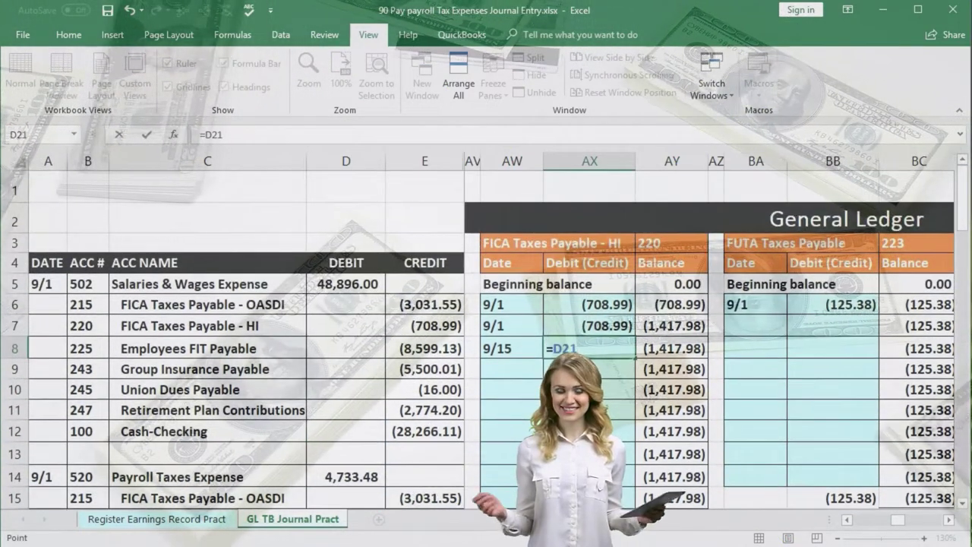
pyautogui.press('Return')
# - Verify the HI ledger's posting formulas and its running balance formula
pyautogui.click(604, 303)
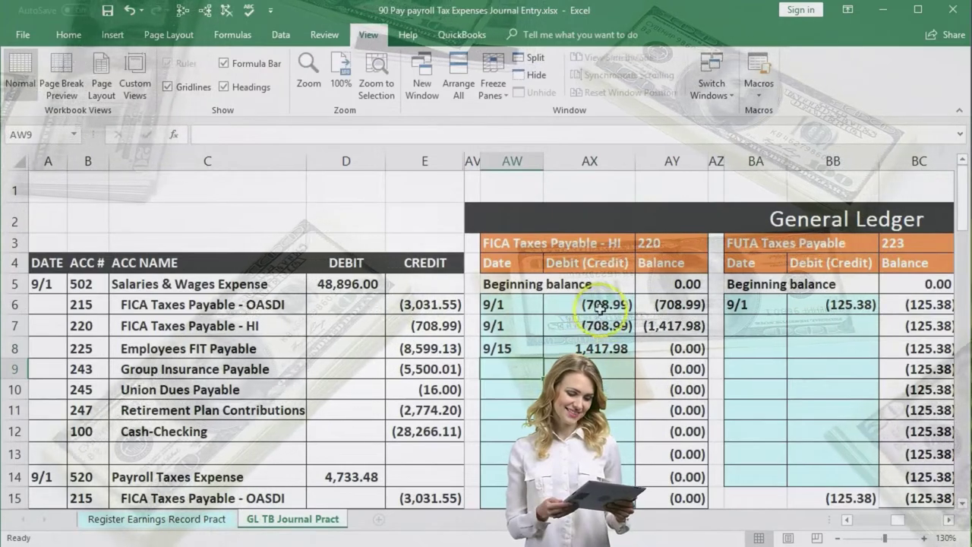
pyautogui.press('Down')
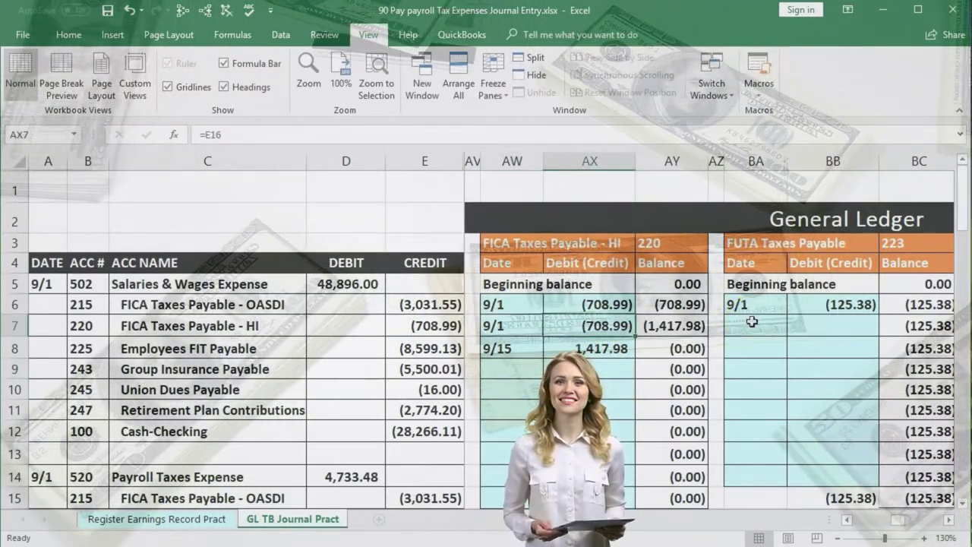
pyautogui.press('Right')
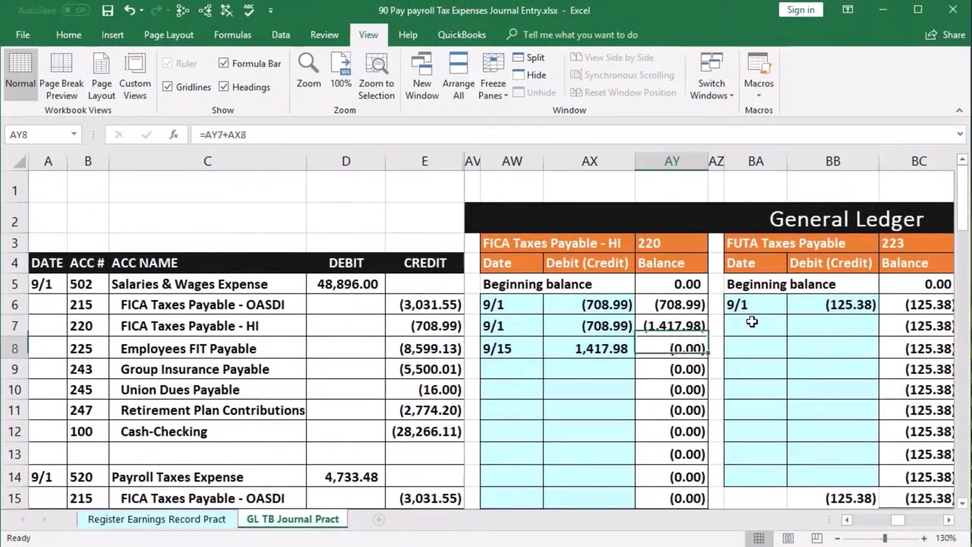
pyautogui.press('Left')
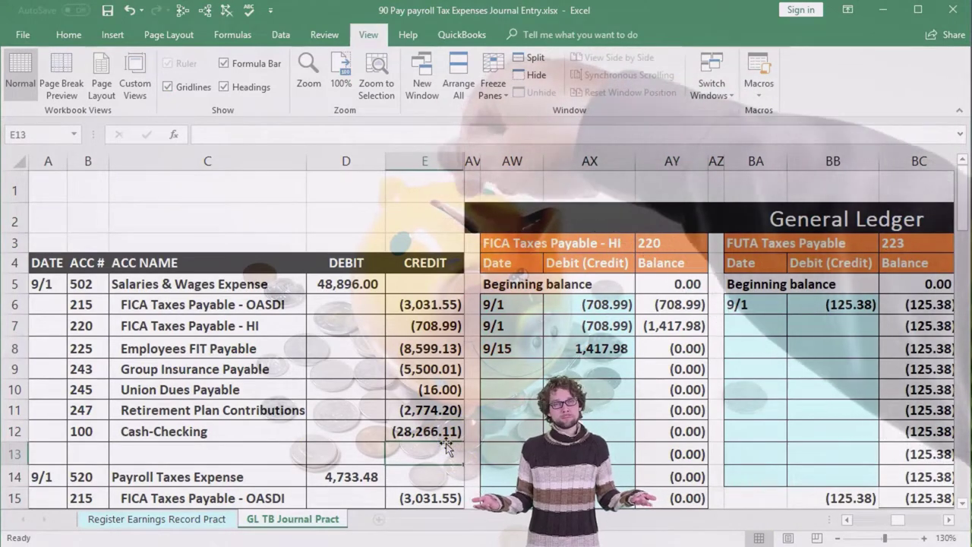
pyautogui.scroll(-1, 532, 448)
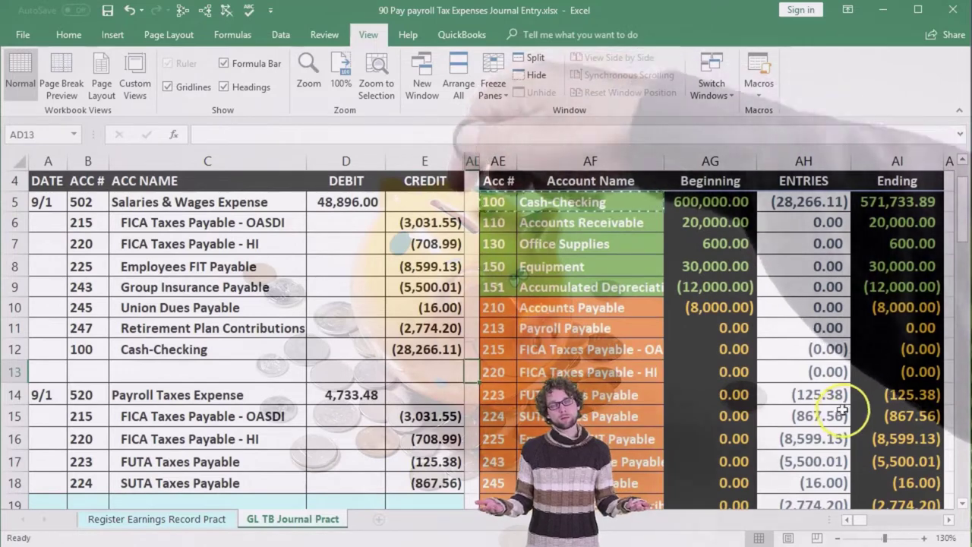
pyautogui.scroll(-3, 836, 414)
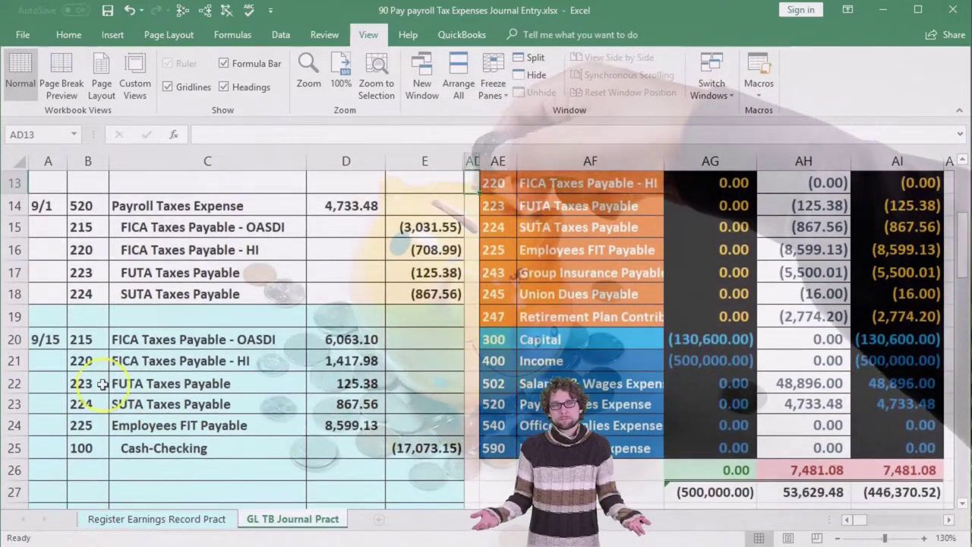
pyautogui.moveTo(103, 385); pyautogui.dragTo(135, 383)
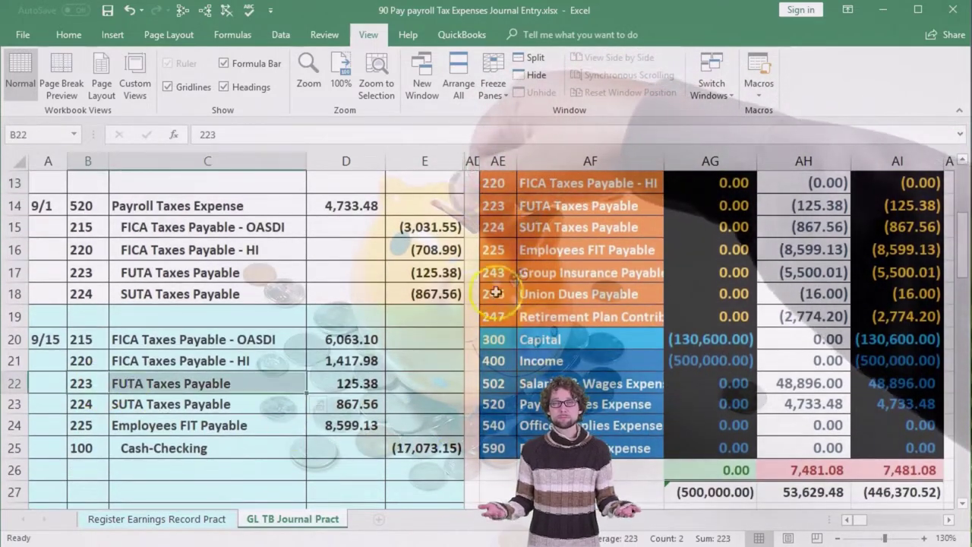
pyautogui.press('Tab')
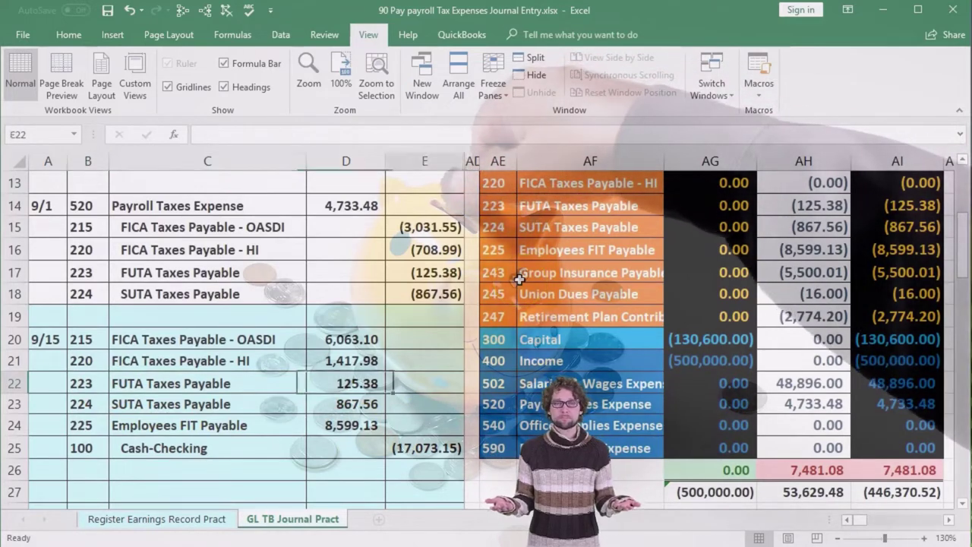
pyautogui.scroll(1, 518, 280)
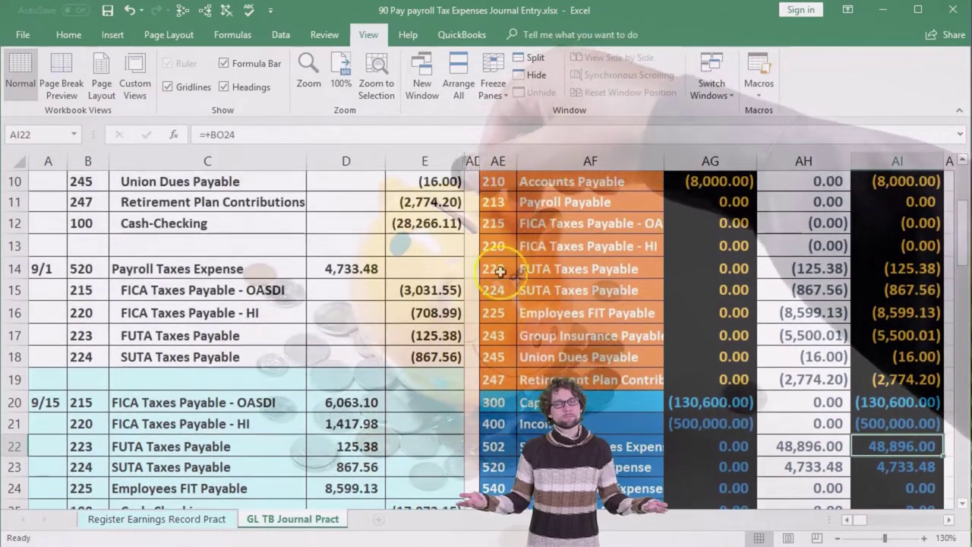
pyautogui.scroll(1, 536, 272)
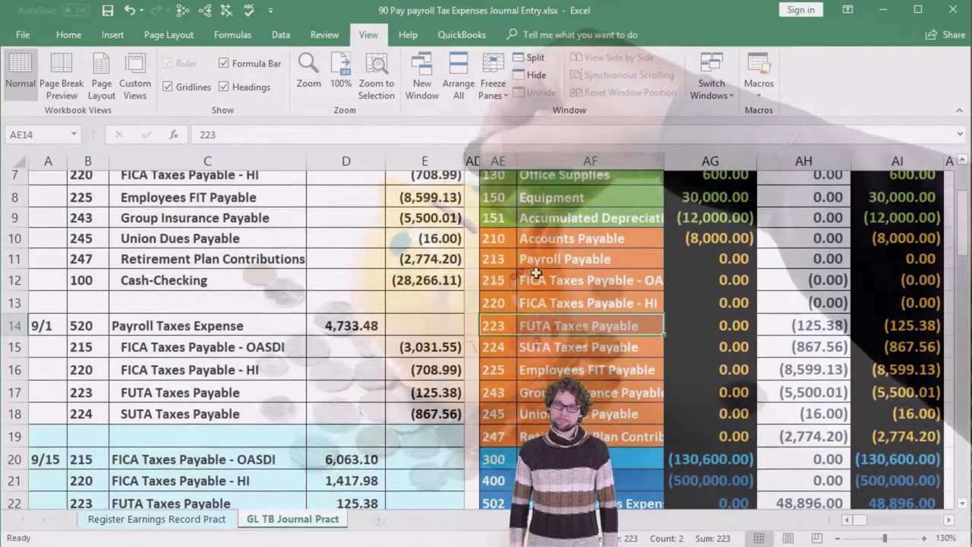
pyautogui.press('Right')
pyautogui.press('Right')
pyautogui.press('Right')
pyautogui.press('Right')
pyautogui.press('Right')
pyautogui.press('Right')
pyautogui.press('Right')
pyautogui.press('Right')
pyautogui.press('Right')
pyautogui.press('Right')
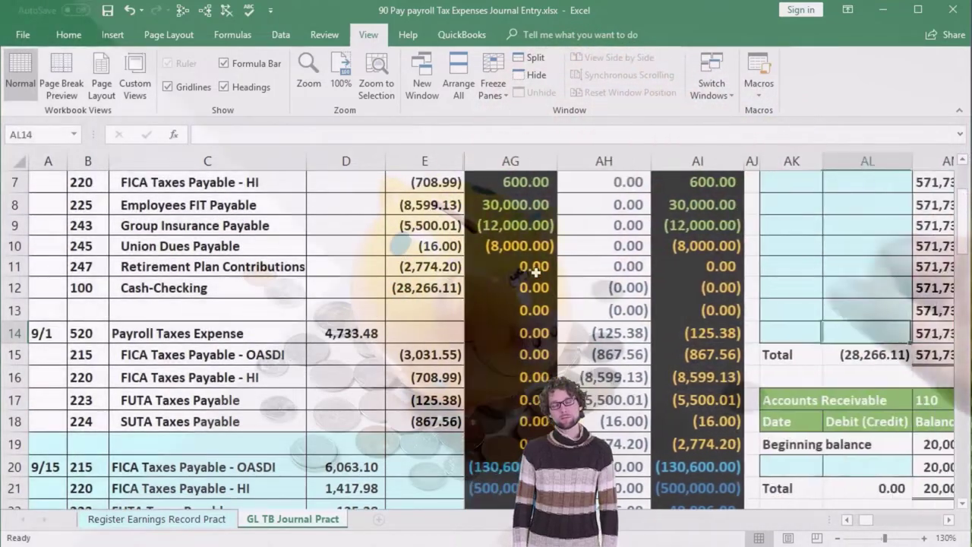
pyautogui.press('Right')
pyautogui.press('Right')
pyautogui.press('Right')
pyautogui.press('Right')
pyautogui.press('Right')
pyautogui.press('Right')
pyautogui.press('Right')
pyautogui.press('Right')
pyautogui.press('Right')
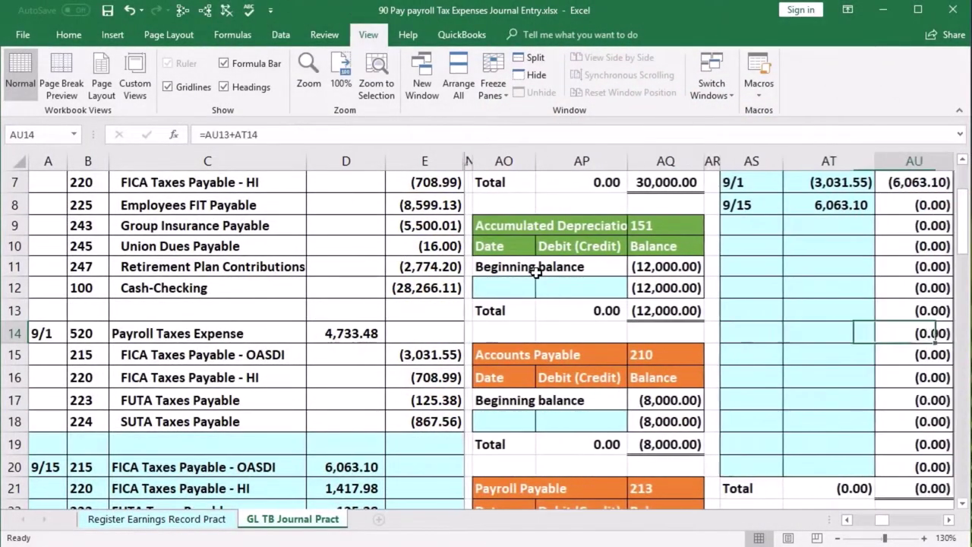
# - Enter a 9/15 FUTA row whose amount references journal cell D22 (125.38)
pyautogui.press('Right')
pyautogui.press('Right')
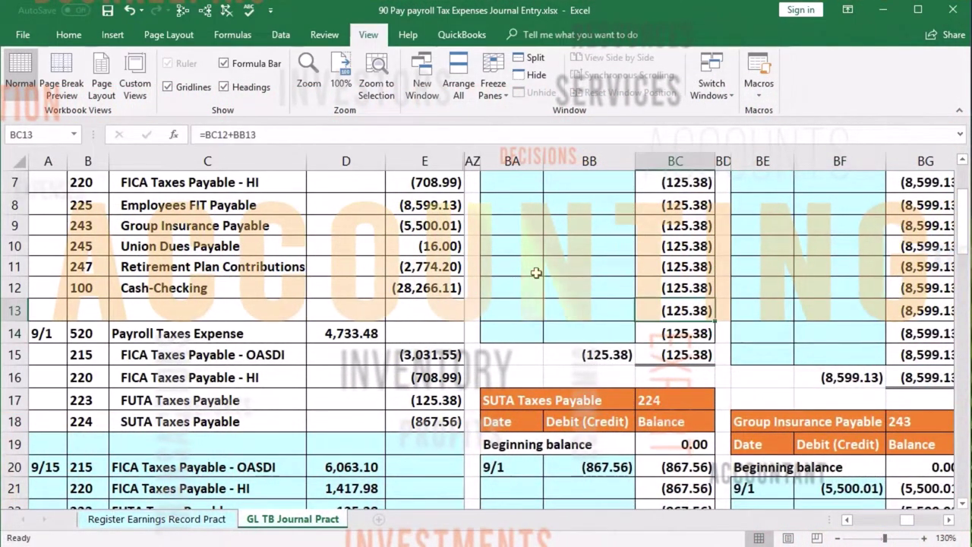
pyautogui.press('Up')
pyautogui.press('Up')
pyautogui.press('Up')
pyautogui.press('Up')
pyautogui.press('Up')
pyautogui.press('Up')
pyautogui.press('Up')
pyautogui.press('Up')
pyautogui.press('Up')
pyautogui.press('Up')
pyautogui.press('Down')
pyautogui.press('Down')
pyautogui.press('Down')
pyautogui.press('Down')
pyautogui.press('Down')
pyautogui.press('Down')
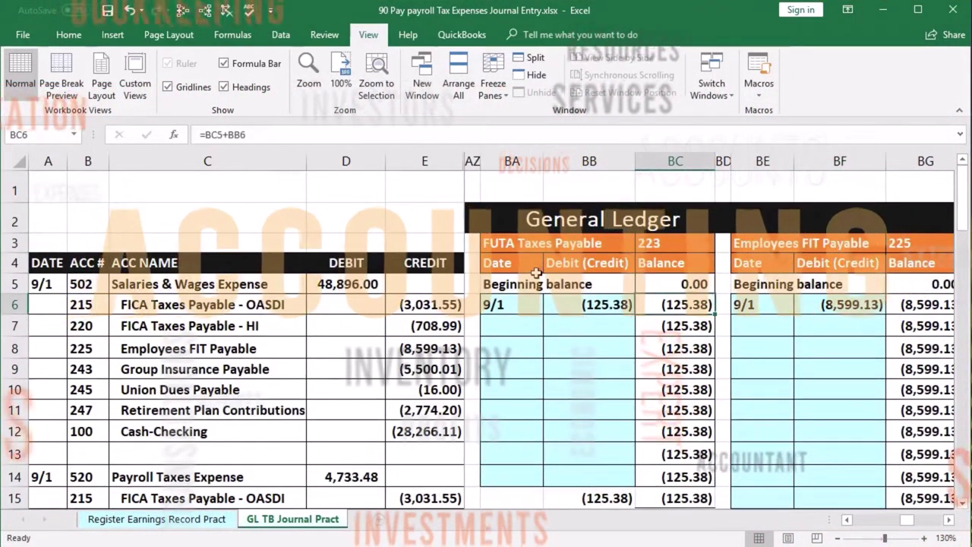
pyautogui.press('Left')
pyautogui.press('Left')
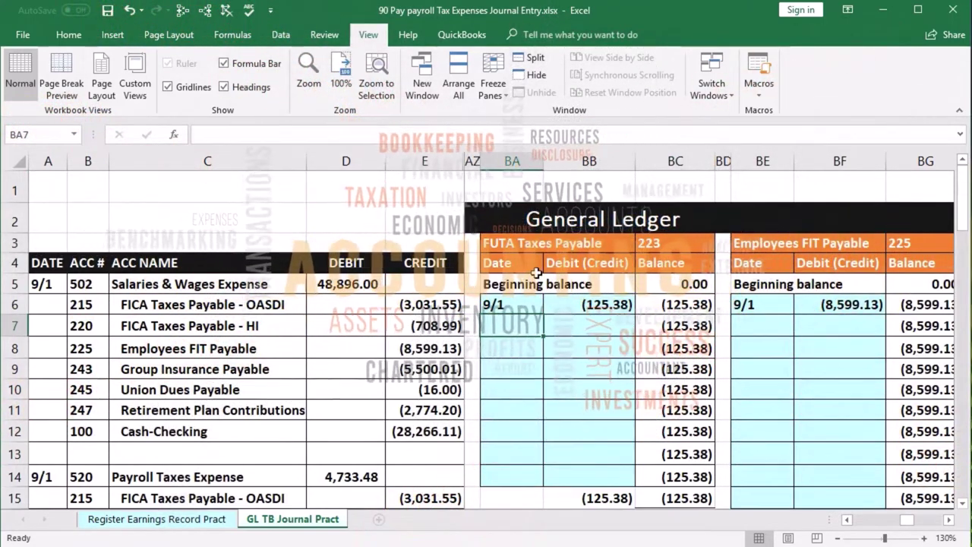
pyautogui.write('9/15')
pyautogui.press('Tab')
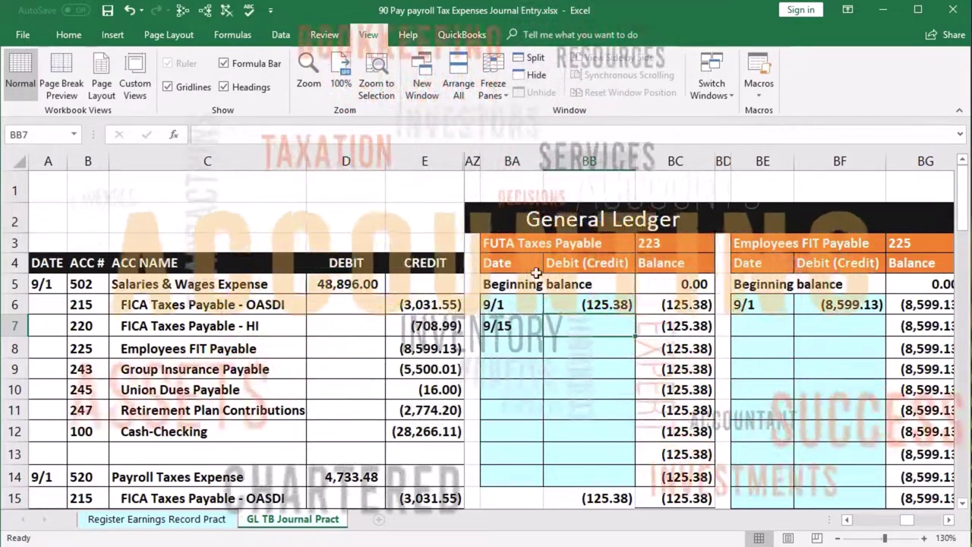
pyautogui.write('=')
pyautogui.scroll(-3, 536, 273)
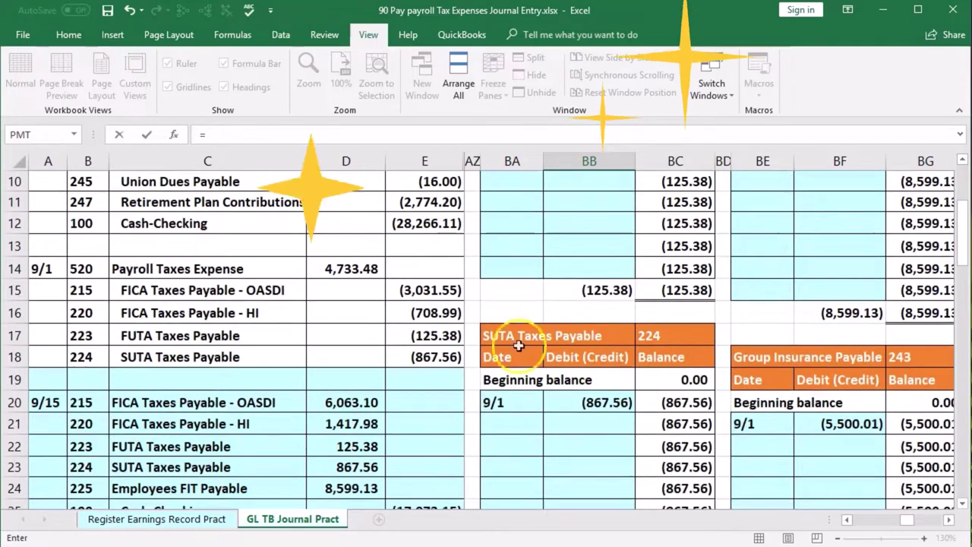
pyautogui.click(369, 446)
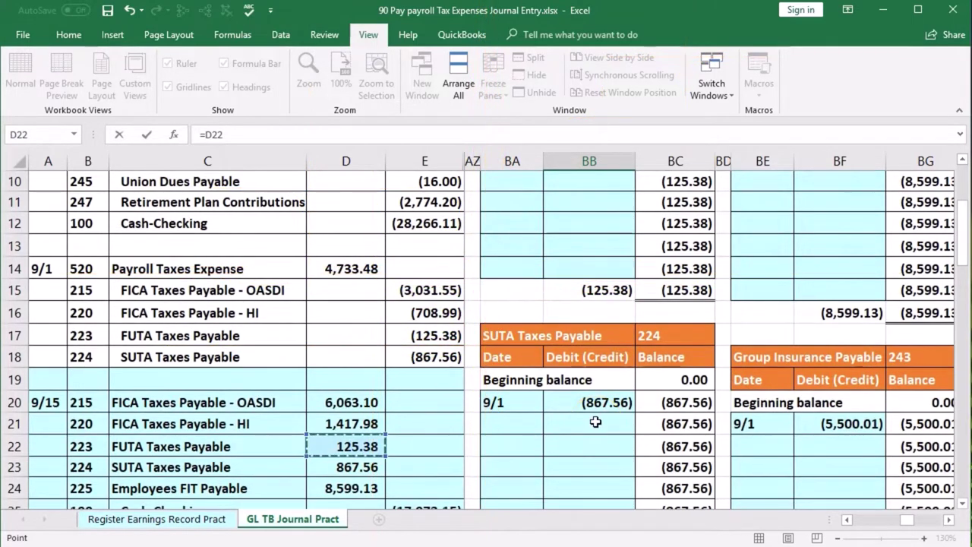
pyautogui.press('Return')
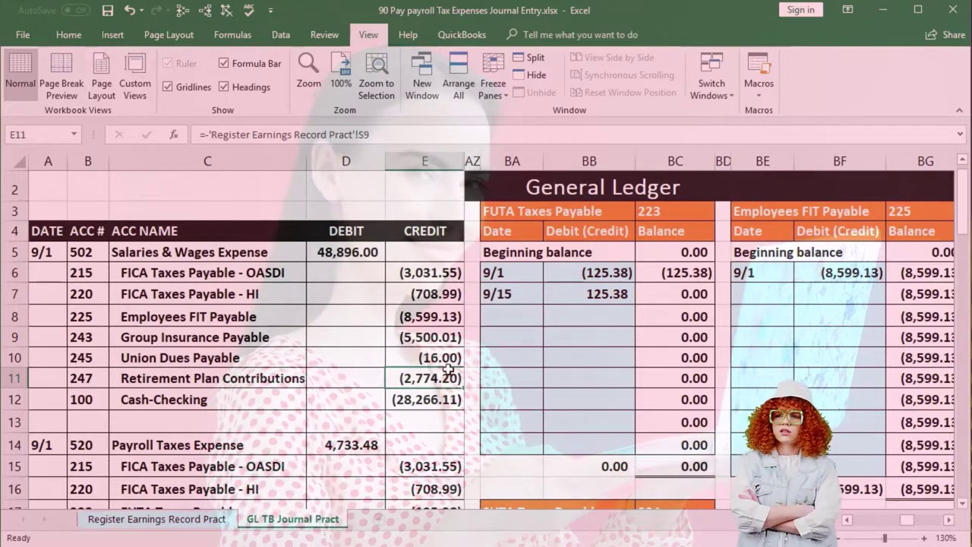
pyautogui.press('Right')
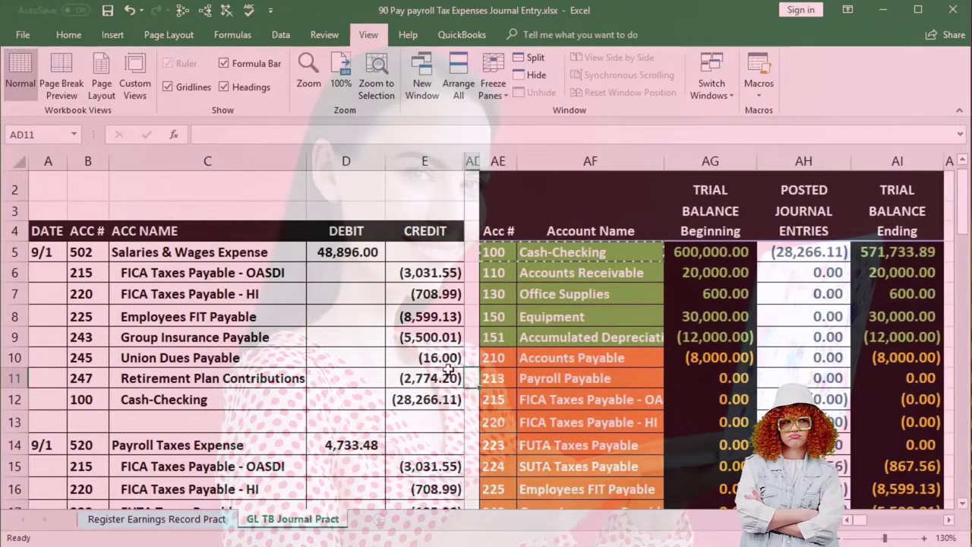
pyautogui.scroll(-4, 446, 370)
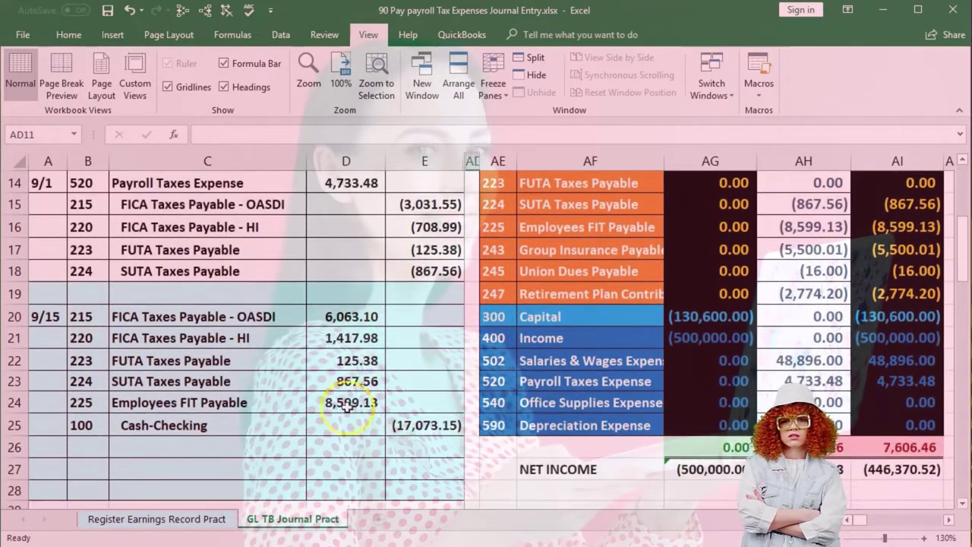
pyautogui.moveTo(82, 381); pyautogui.dragTo(133, 389)
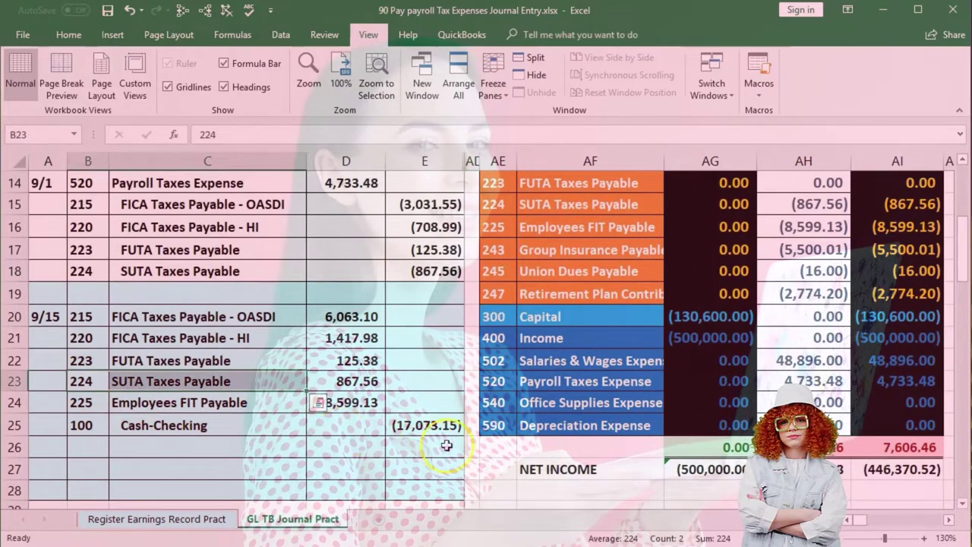
pyautogui.scroll(2, 555, 447)
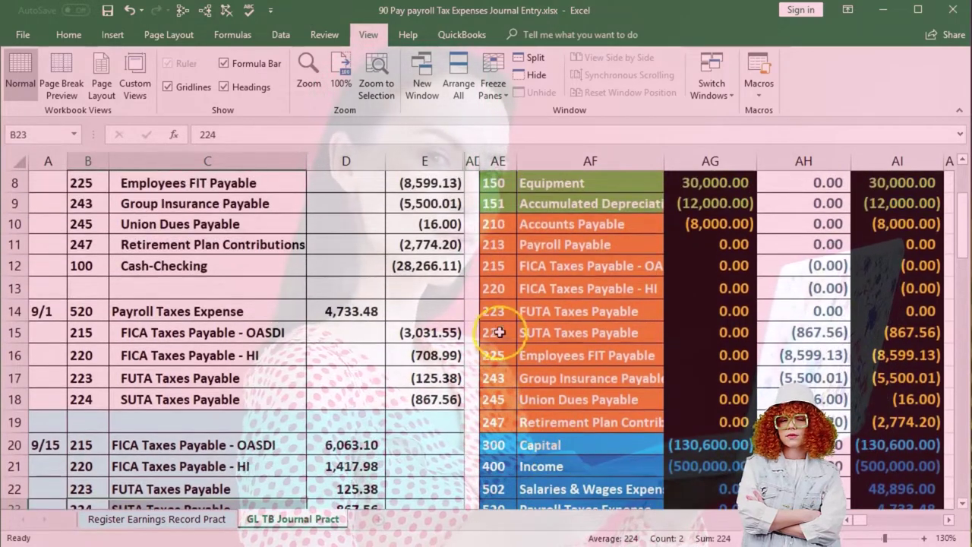
pyautogui.scroll(2, 634, 386)
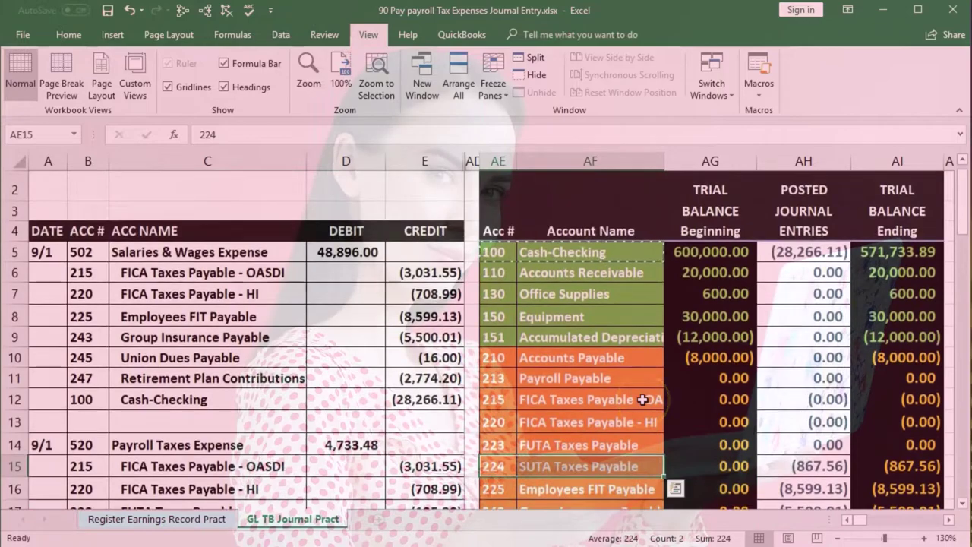
pyautogui.press('Right')
pyautogui.press('Right')
pyautogui.press('Right')
pyautogui.press('Right')
pyautogui.press('Right')
pyautogui.press('Right')
pyautogui.press('Right')
pyautogui.press('Right')
pyautogui.press('Right')
pyautogui.press('Right')
pyautogui.press('Right')
pyautogui.press('Right')
pyautogui.press('Right')
pyautogui.press('Right')
pyautogui.press('Right')
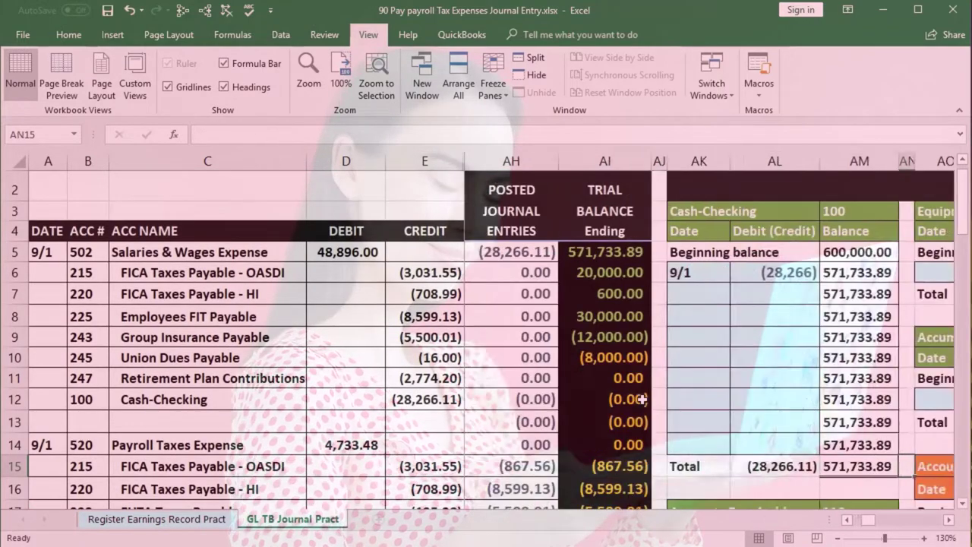
pyautogui.press('Right')
pyautogui.press('Right')
pyautogui.press('Right')
pyautogui.press('Right')
pyautogui.press('Right')
pyautogui.press('Right')
pyautogui.press('Right')
pyautogui.press('Right')
pyautogui.press('Right')
pyautogui.press('Right')
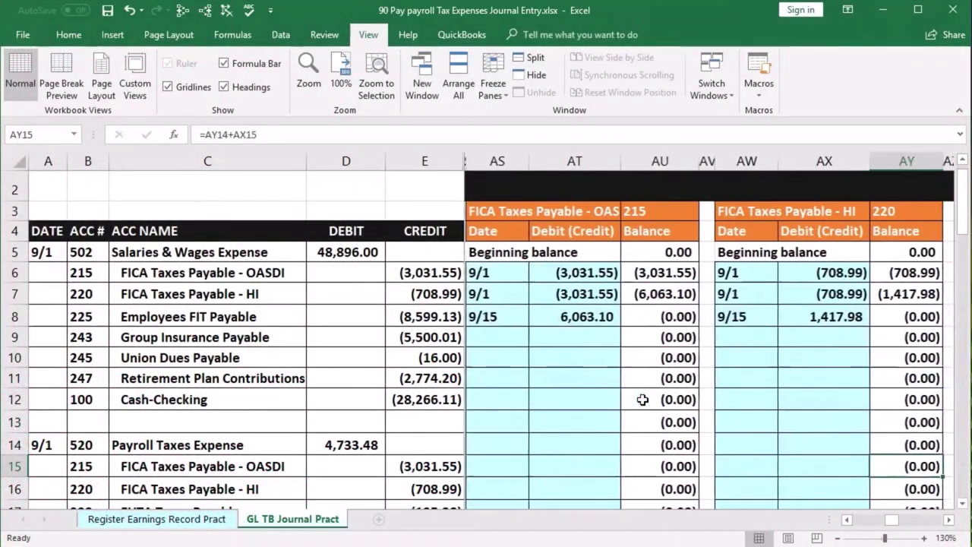
pyautogui.hscroll(1, 642, 399)
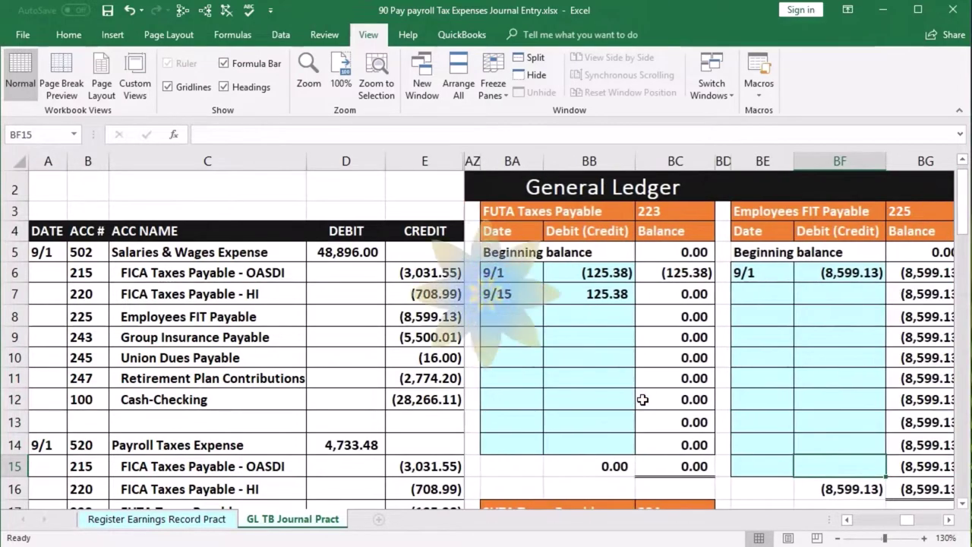
pyautogui.scroll(-2, 642, 400)
# - Correct the SUTA date to 9/15 and enter =D23 for the 867.56 debit
pyautogui.scroll(-2, 629, 403)
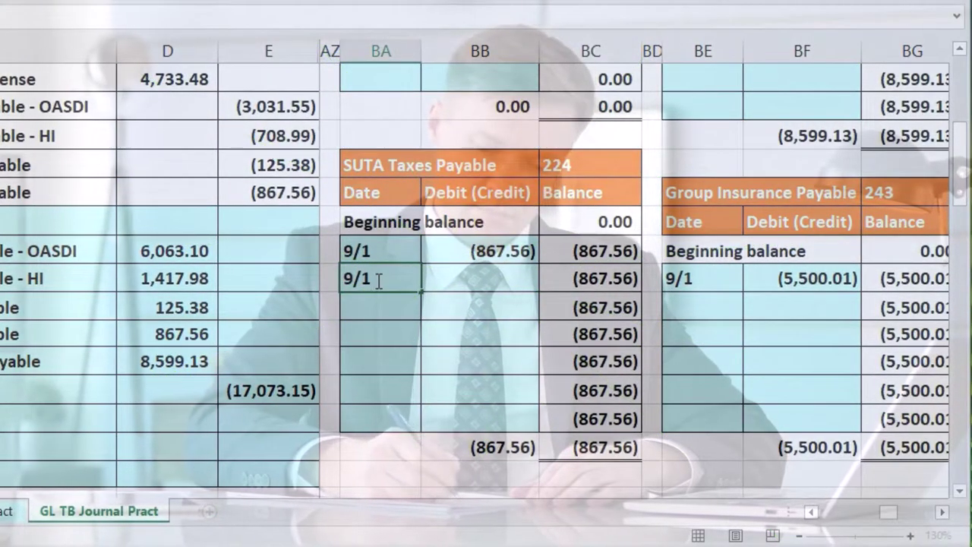
pyautogui.press('BackSpace')
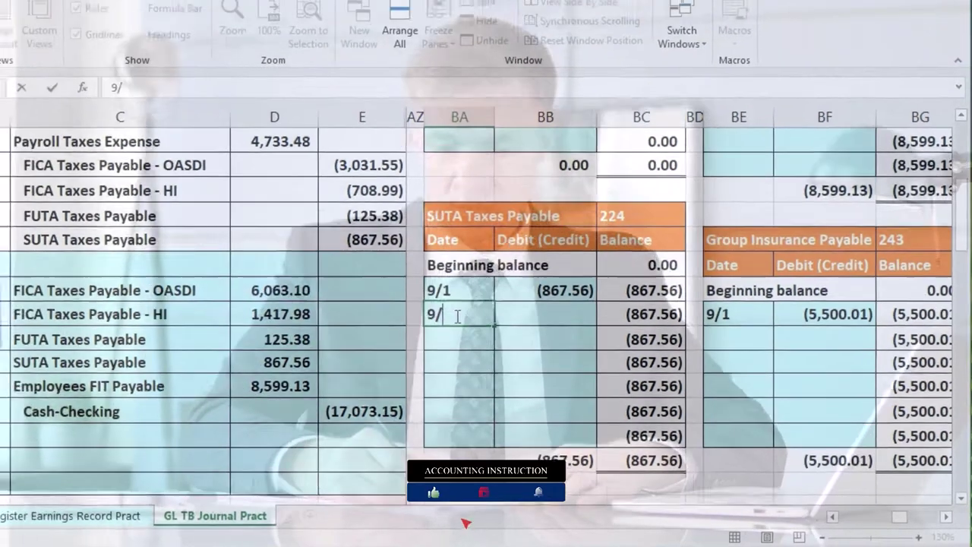
pyautogui.write('15')
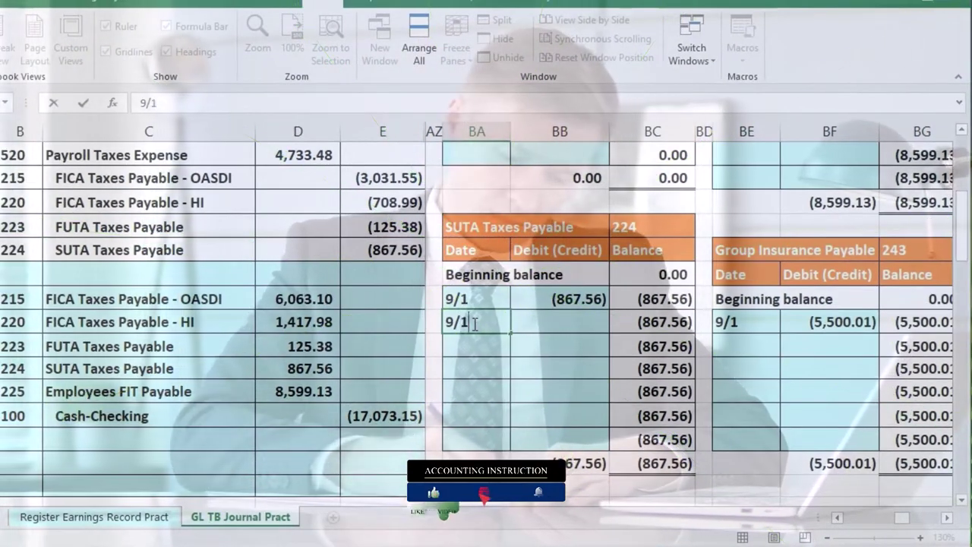
pyautogui.press('Tab')
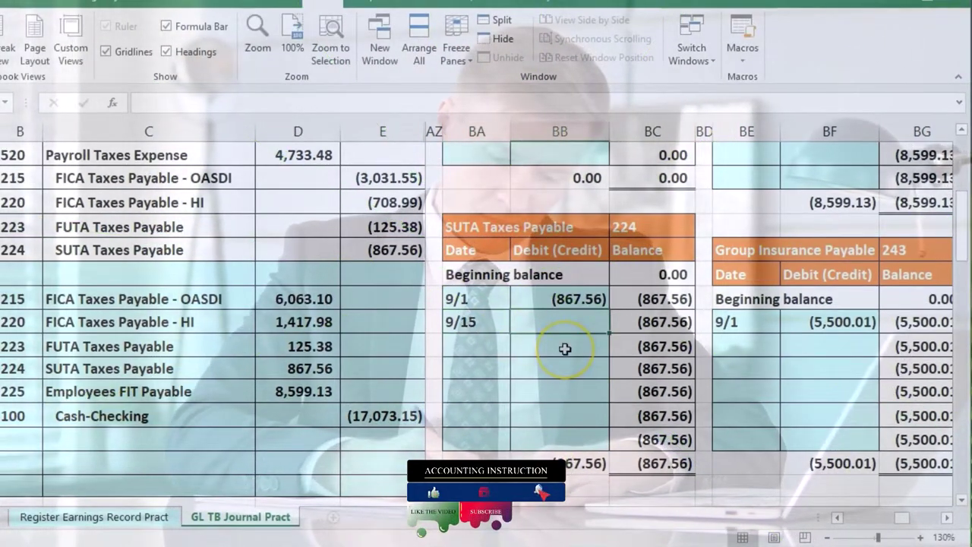
pyautogui.write('=')
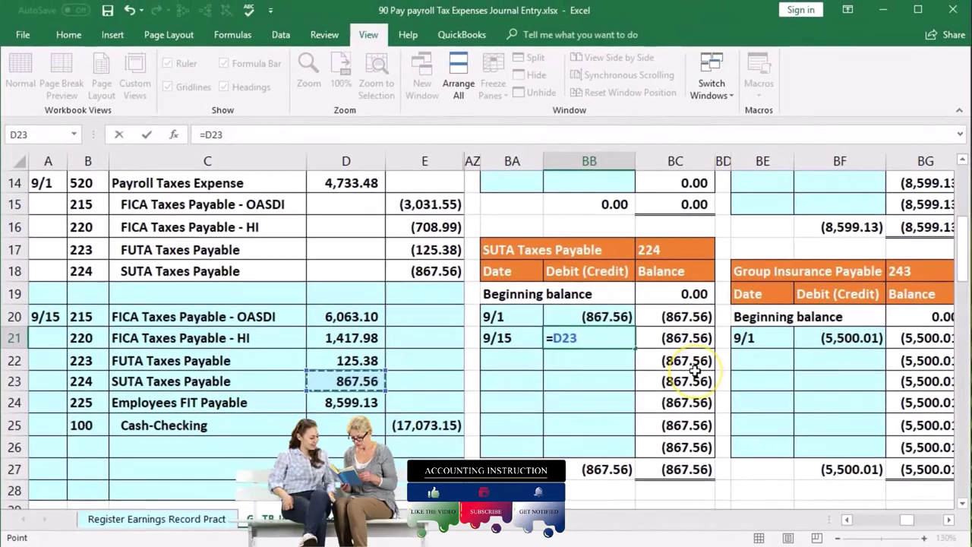
pyautogui.press('Return')
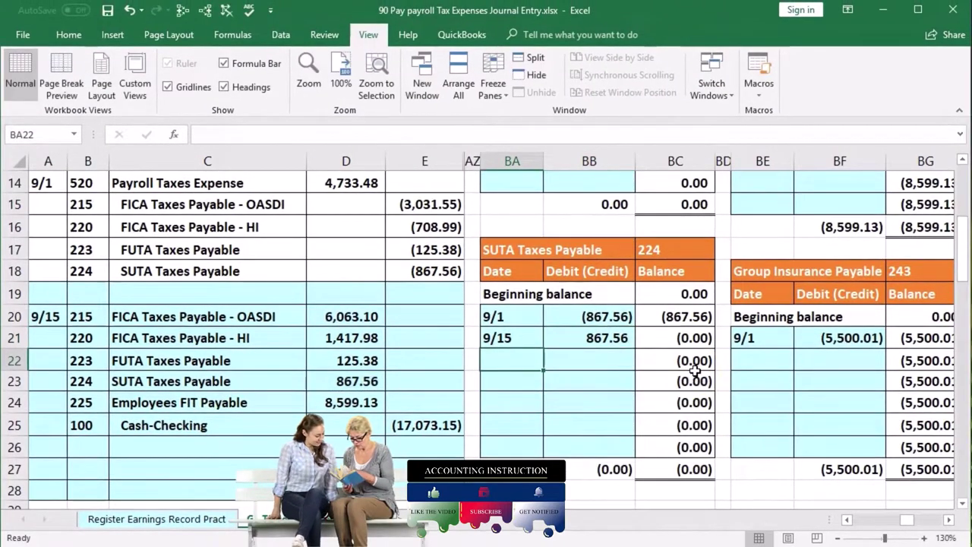
# - Locate account 225 Employees FIT Payable in the journal and trial balance
pyautogui.click(449, 388)
pyautogui.press('Right')
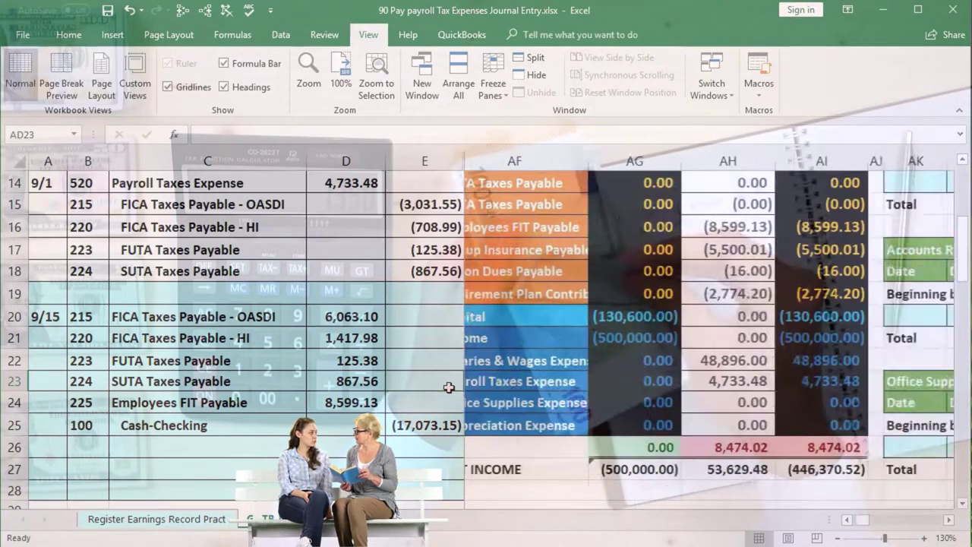
pyautogui.scroll(1, 705, 311)
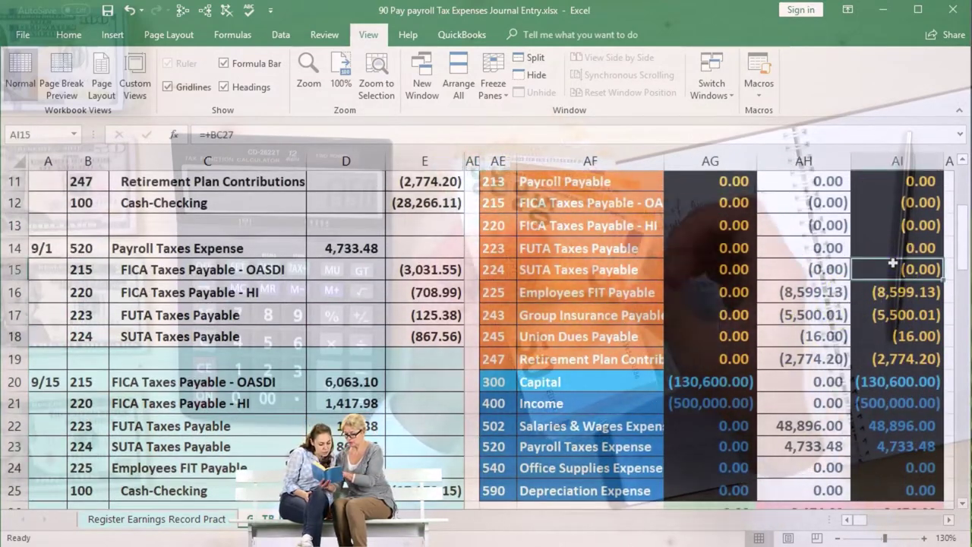
pyautogui.moveTo(101, 468); pyautogui.dragTo(152, 464)
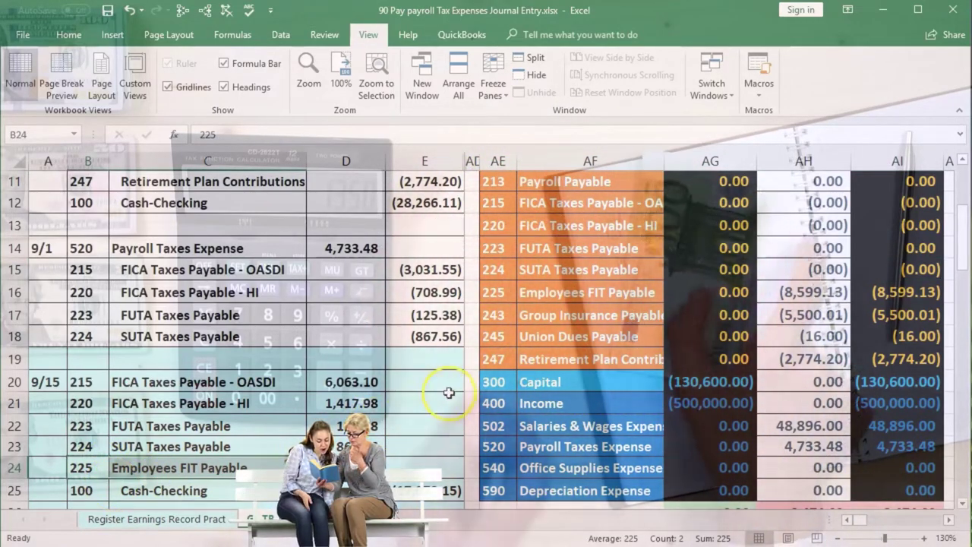
pyautogui.click(495, 290)
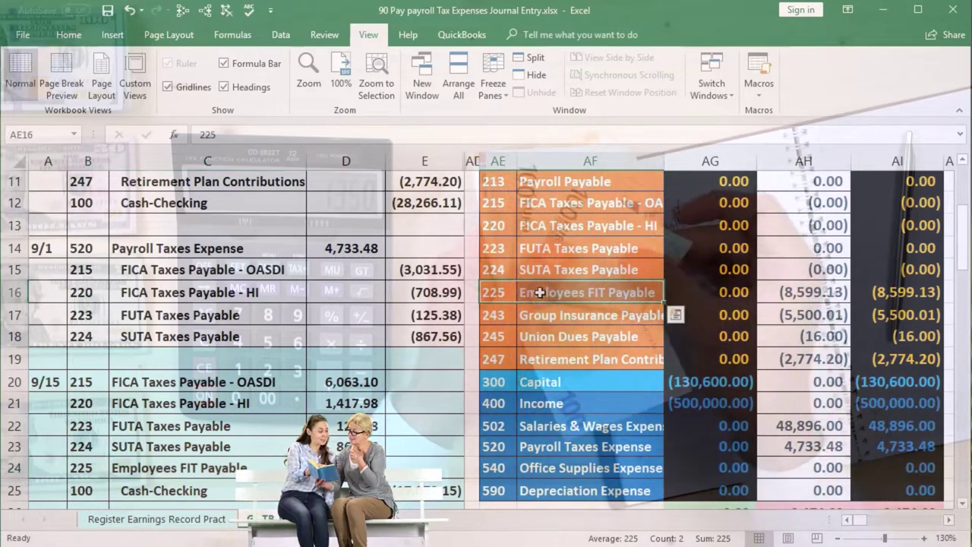
# - Move right to the Employees FIT Payable ledger and show its header rows
pyautogui.press('Right')
pyautogui.press('Right')
pyautogui.press('Right')
pyautogui.press('Right')
pyautogui.press('Right')
pyautogui.press('Right')
pyautogui.press('Right')
pyautogui.press('Right')
pyautogui.press('Right')
pyautogui.press('Right')
pyautogui.press('Right')
pyautogui.press('Right')
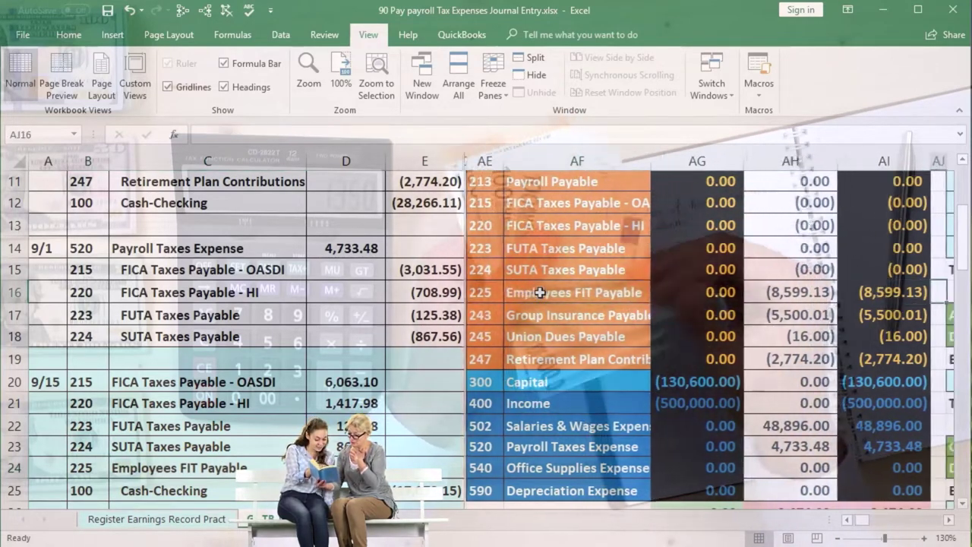
pyautogui.press('Right')
pyautogui.press('Right')
pyautogui.press('Right')
pyautogui.press('Right')
pyautogui.press('Right')
pyautogui.press('Right')
pyautogui.press('Right')
pyautogui.press('Right')
pyautogui.press('Right')
pyautogui.press('Right')
pyautogui.press('Right')
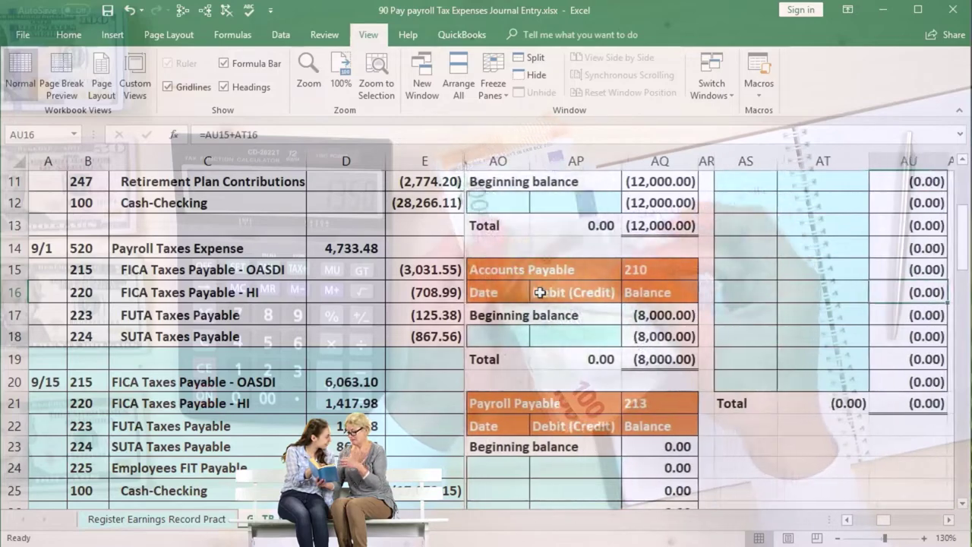
pyautogui.press('Right')
pyautogui.press('Right')
pyautogui.press('Right')
pyautogui.press('Right')
pyautogui.press('Right')
pyautogui.press('Right')
pyautogui.press('Up')
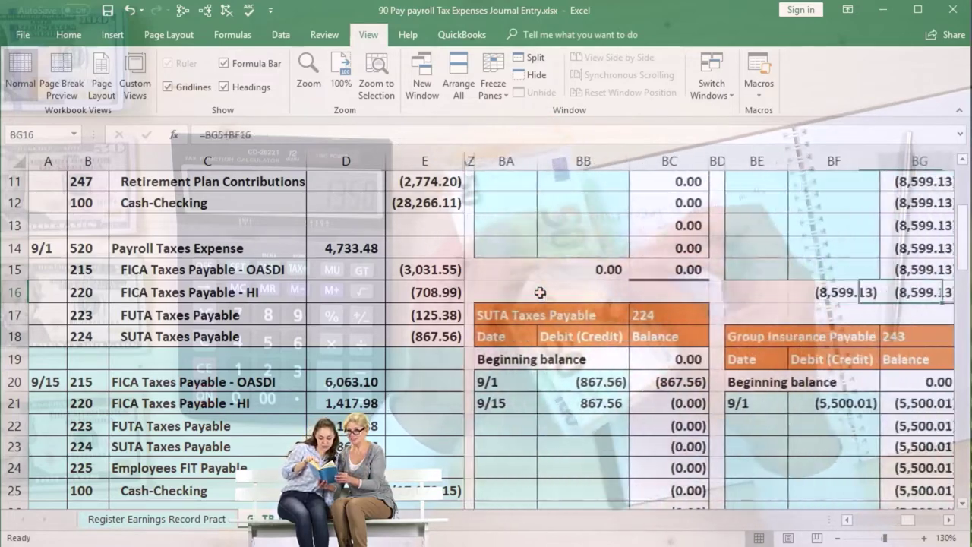
pyautogui.press('Up')
pyautogui.press('Up')
pyautogui.press('Up')
pyautogui.press('Up')
pyautogui.press('Up')
pyautogui.press('Up')
pyautogui.press('Up')
pyautogui.press('Up')
pyautogui.press('Up')
pyautogui.press('Up')
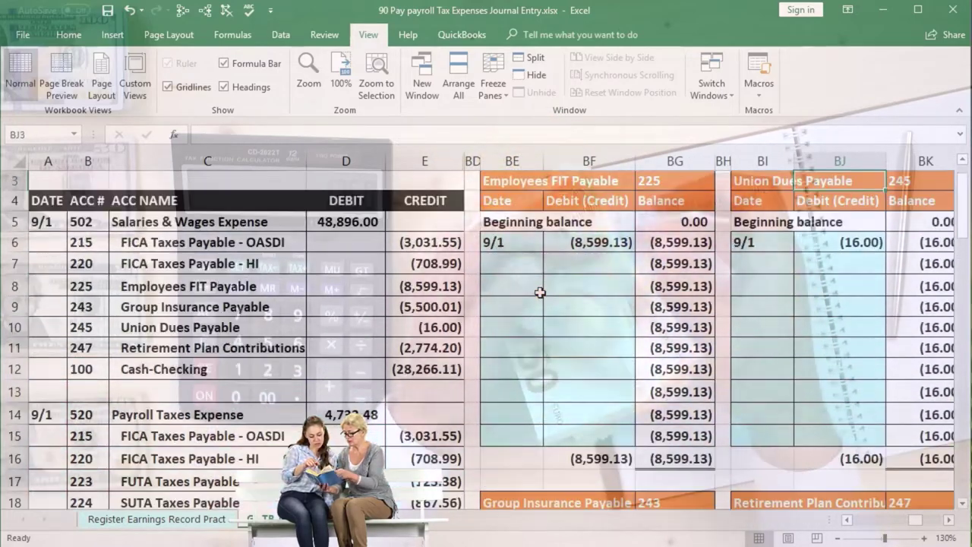
pyautogui.press('Up')
pyautogui.press('Left')
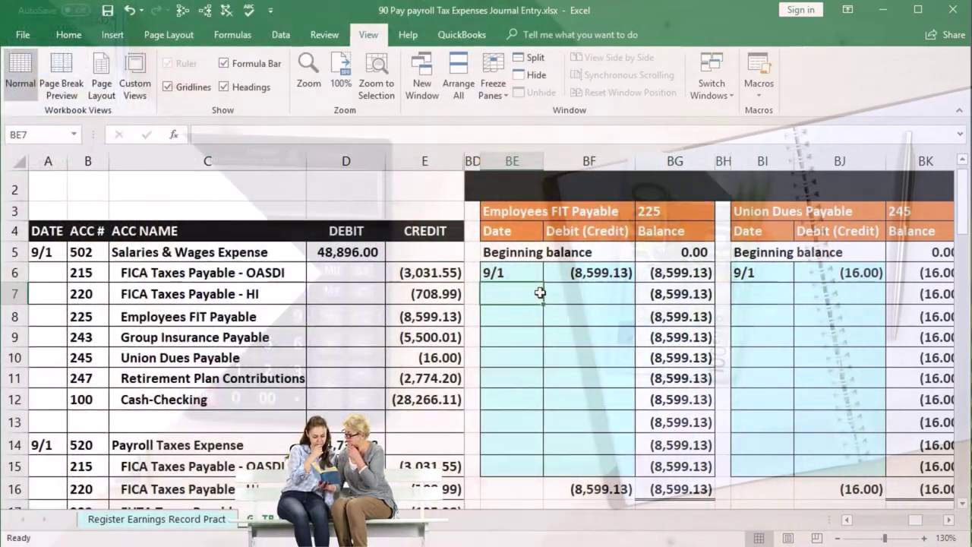
# - Enter a 9/15 debit linked to journal cell D24 (8,599.13) in the FIT ledger
pyautogui.write('9/15')
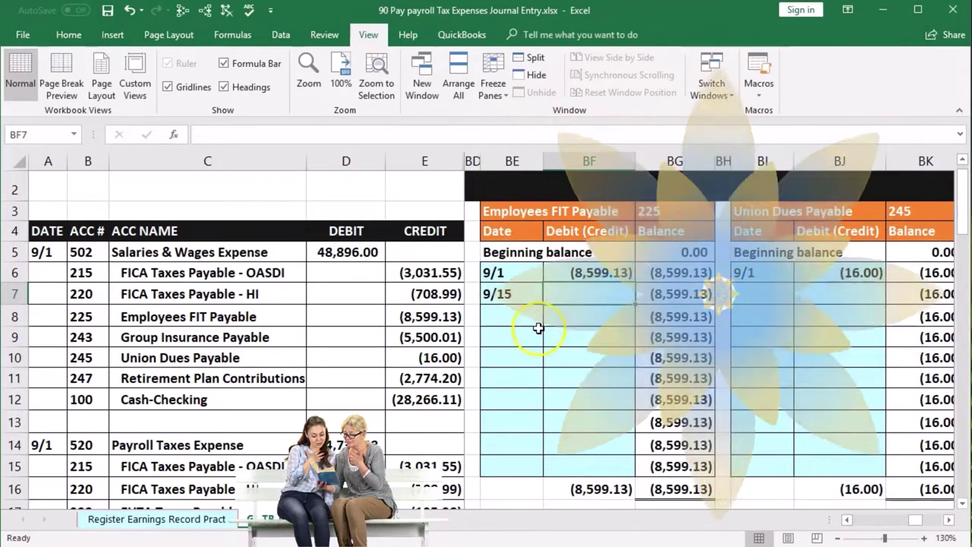
pyautogui.write('=')
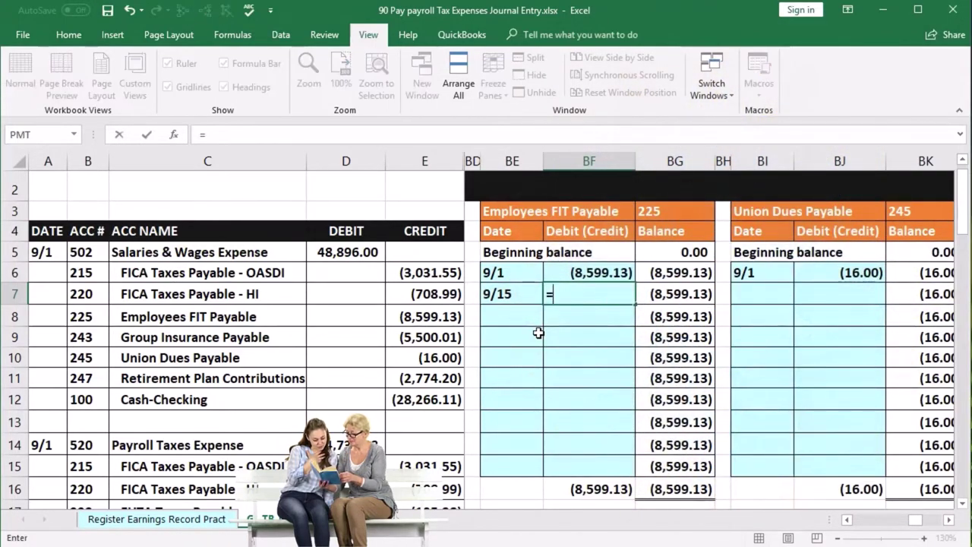
pyautogui.scroll(-3, 438, 398)
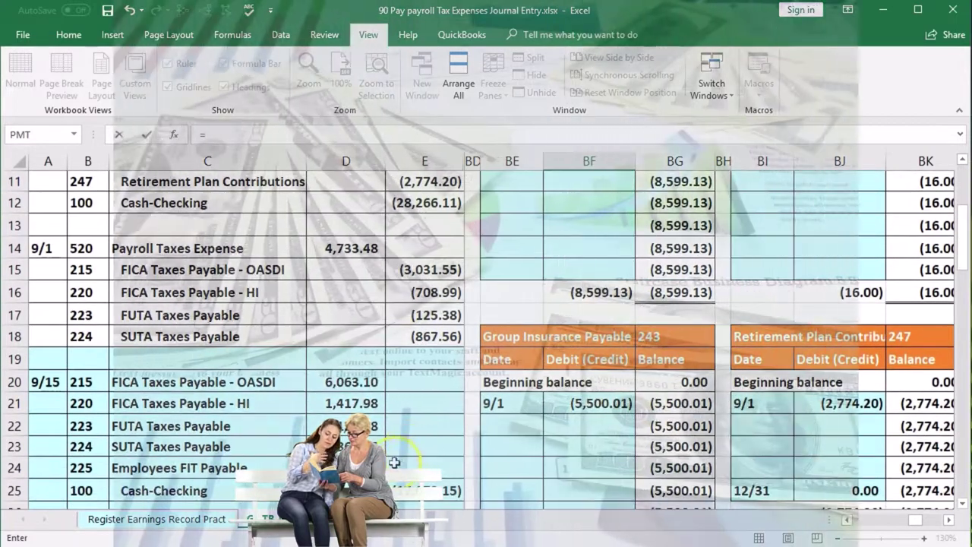
pyautogui.click(380, 465)
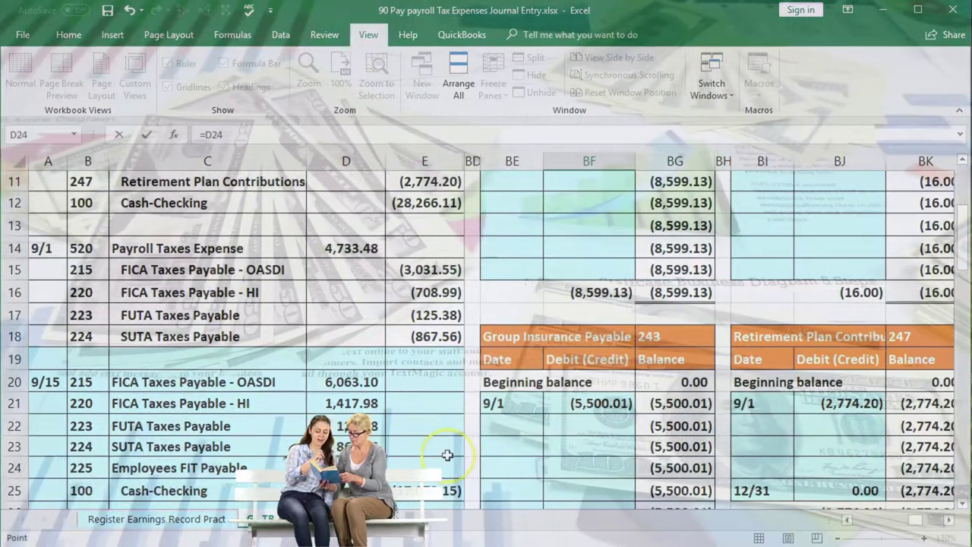
pyautogui.press('Return')
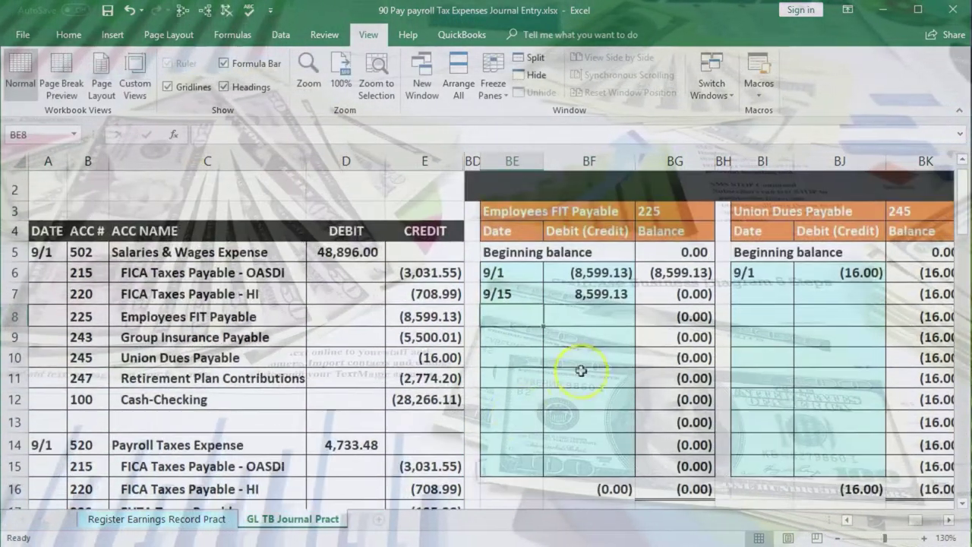
# - Check the FIT ledger's running balance formula and return to the trial balance
pyautogui.click(655, 296)
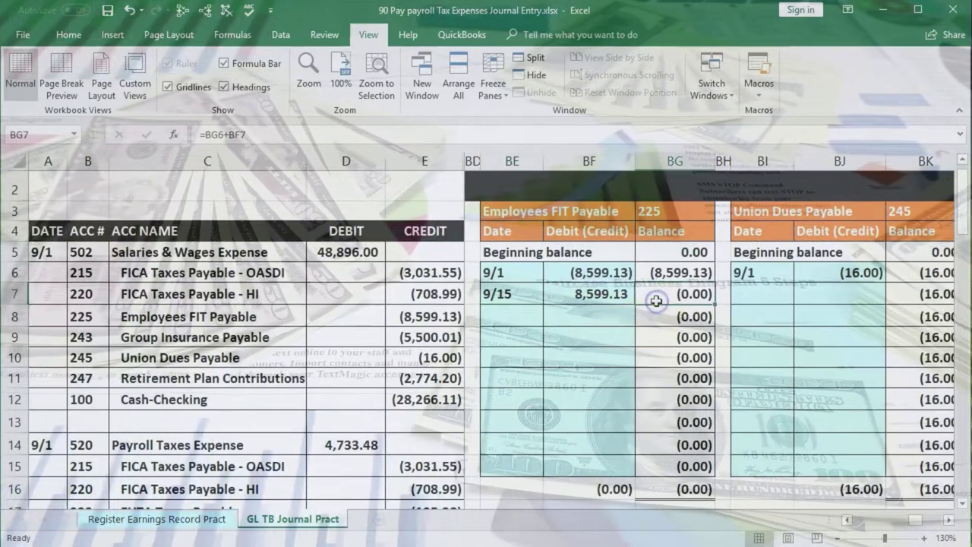
pyautogui.hscroll(-10, 439, 380)
pyautogui.click(477, 378)
pyautogui.scroll(-2, 495, 378)
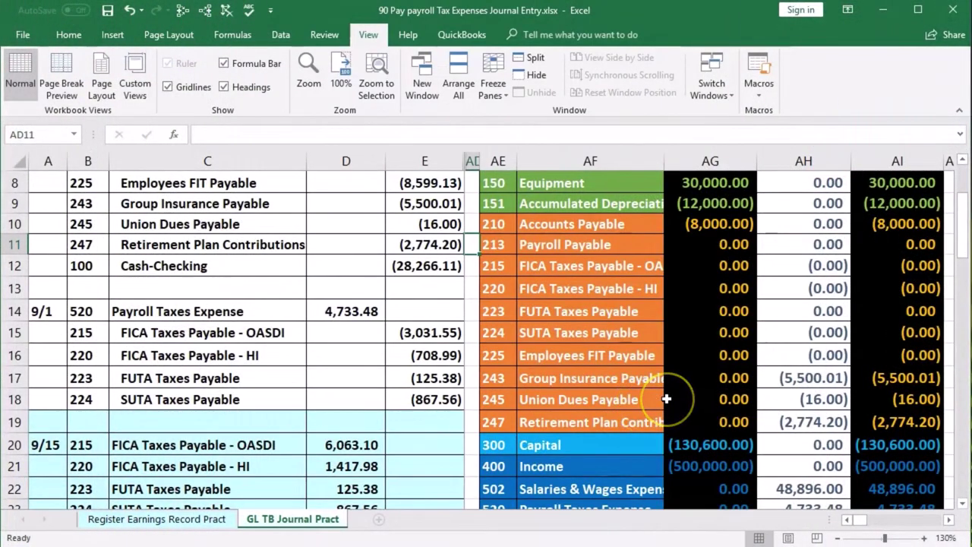
# - Select the Cash-Checking (100) journal line and return to the trial balance header
pyautogui.scroll(-3, 666, 399)
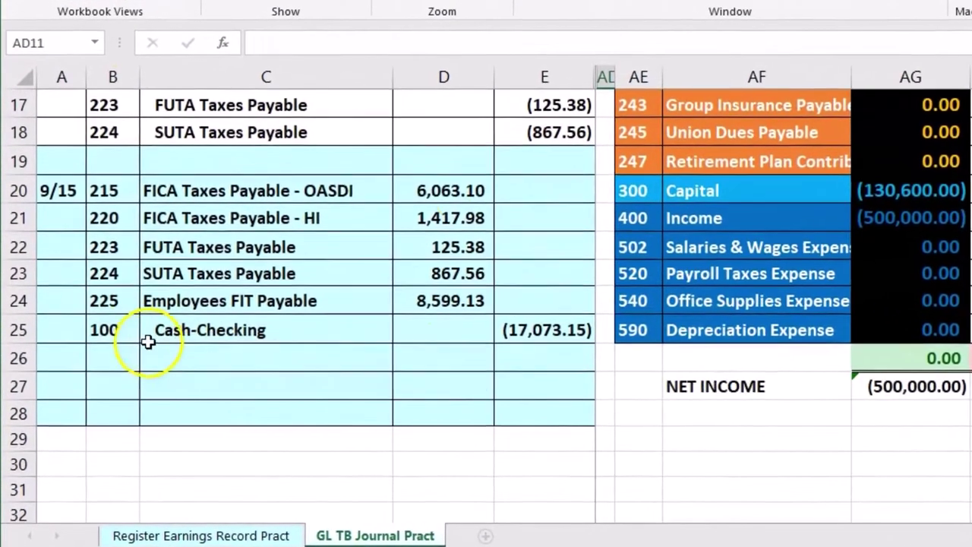
pyautogui.click(102, 362)
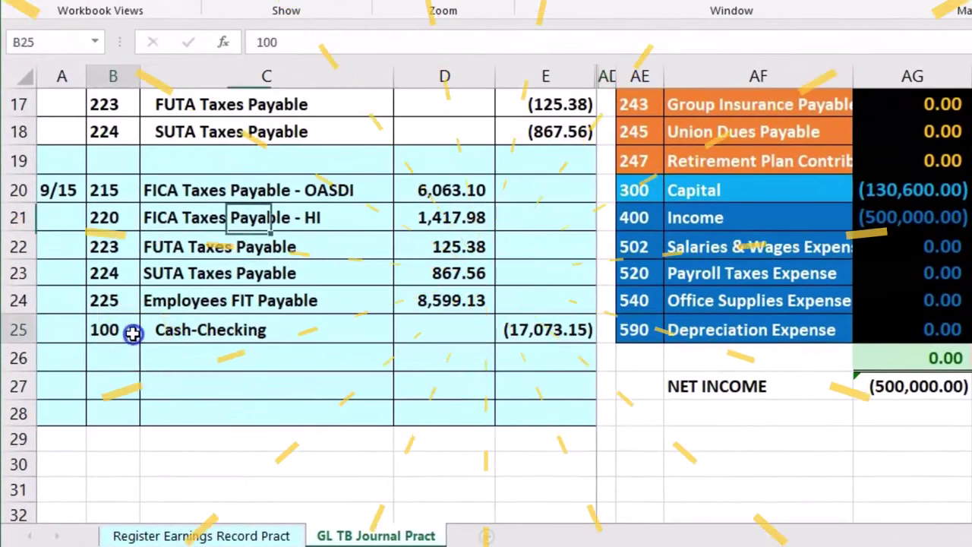
pyautogui.moveTo(132, 334); pyautogui.dragTo(160, 332)
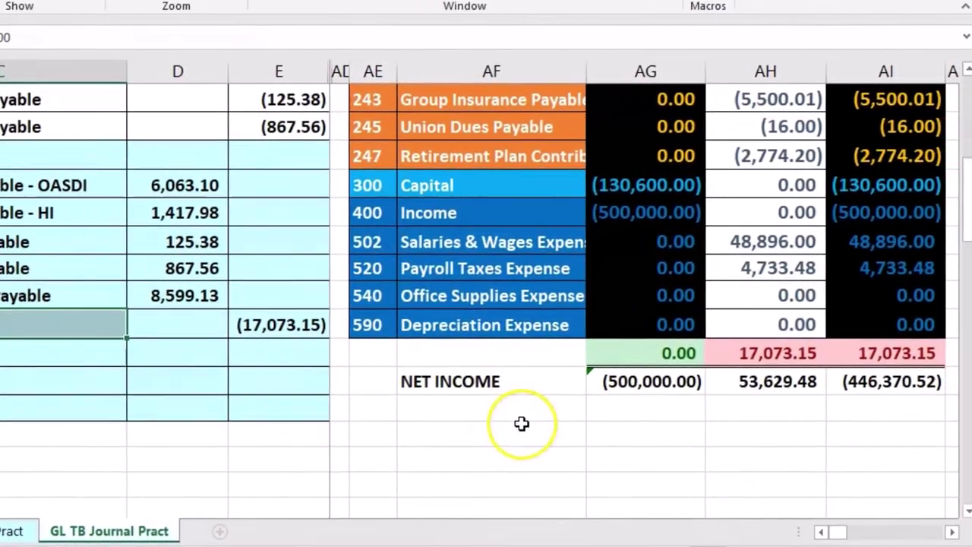
pyautogui.scroll(5, 778, 395)
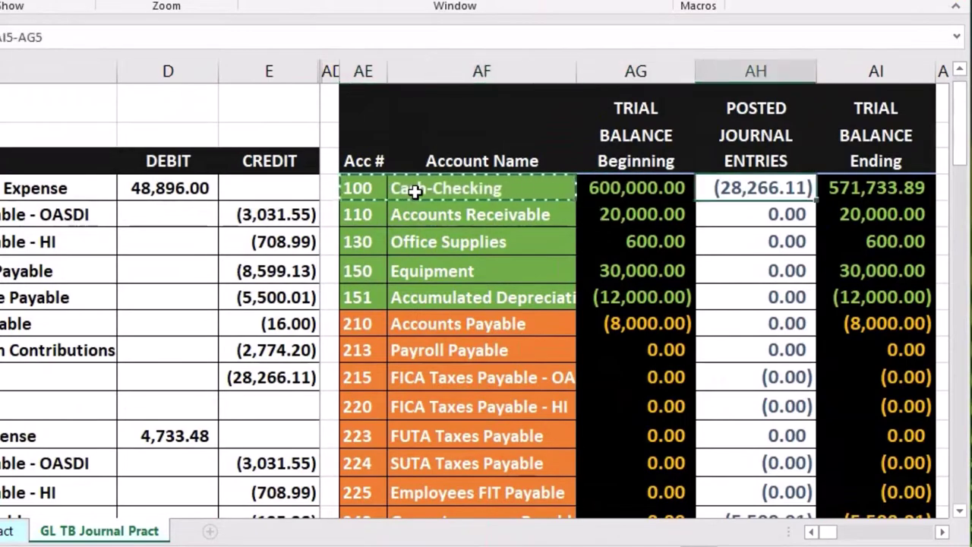
# - Start a 9/15 Cash-Checking row with its amount linked to E25's (17,073.15) credit
pyautogui.press('Right')
pyautogui.press('Right')
pyautogui.press('Right')
pyautogui.press('Right')
pyautogui.press('Right')
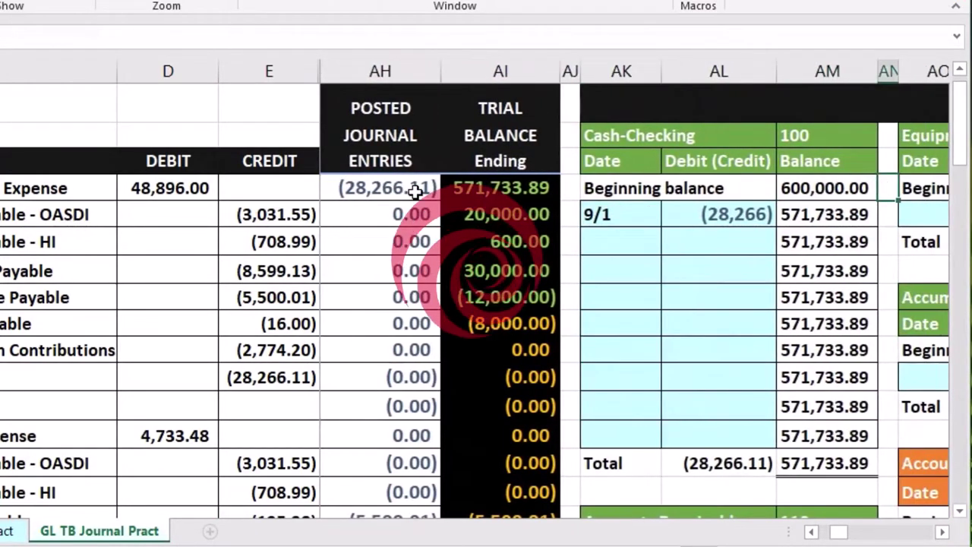
pyautogui.press('Right')
pyautogui.press('Right')
pyautogui.press('Left')
pyautogui.press('Left')
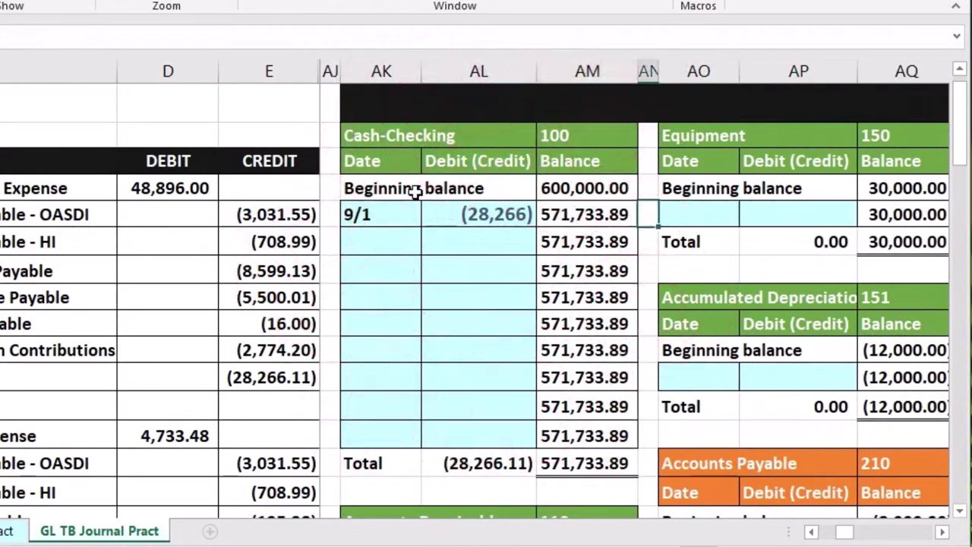
pyautogui.press('Down')
pyautogui.write('9/1')
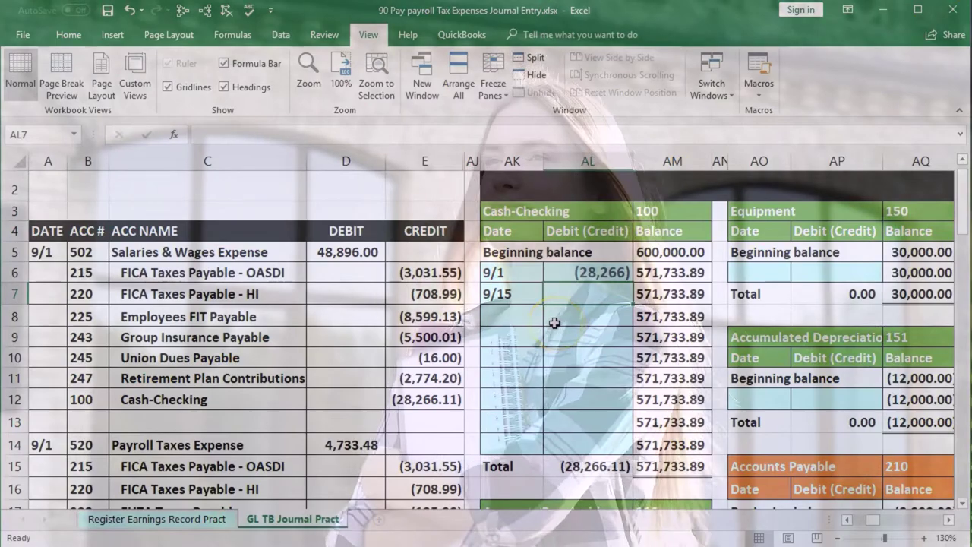
pyautogui.scroll(-3, 555, 323)
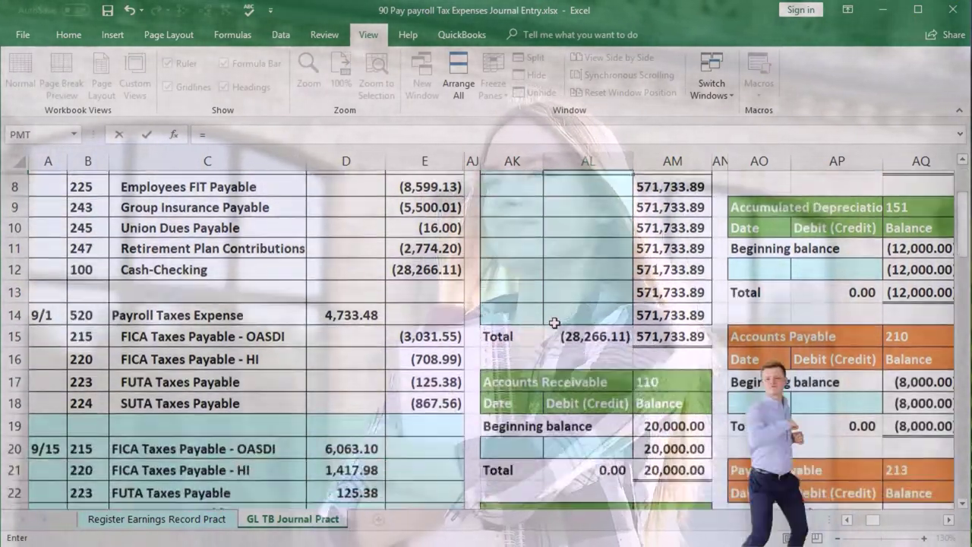
pyautogui.scroll(-1, 555, 322)
pyautogui.click(429, 425)
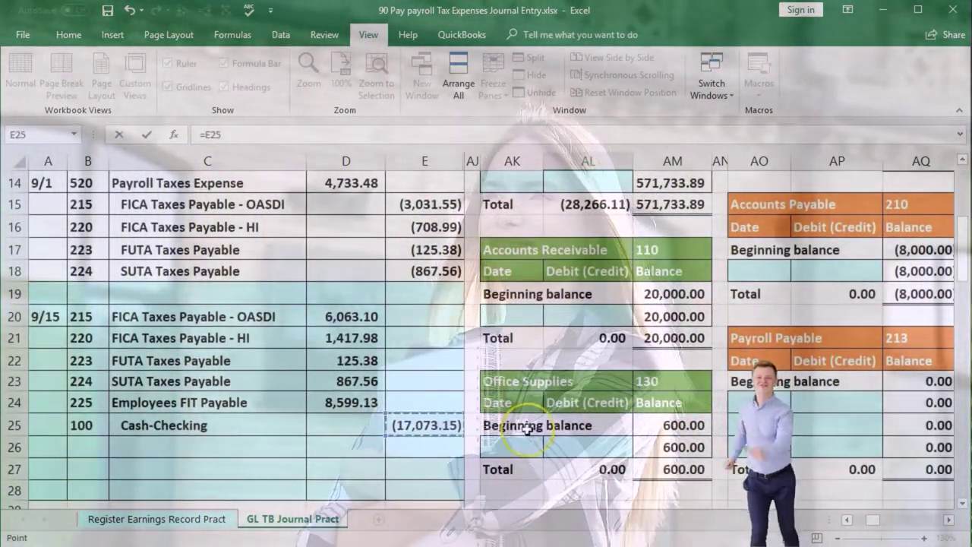